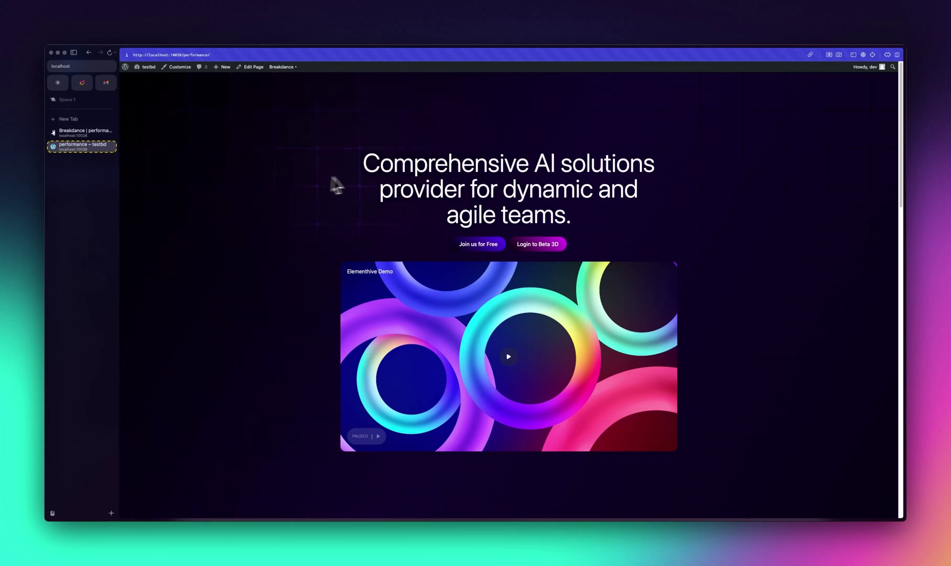
Back in Figma, draw a 100 × 100 grey square and move it to the pink frame's top-left corner.
{"action": "mouse_move", "coordinate": [527, 522]}
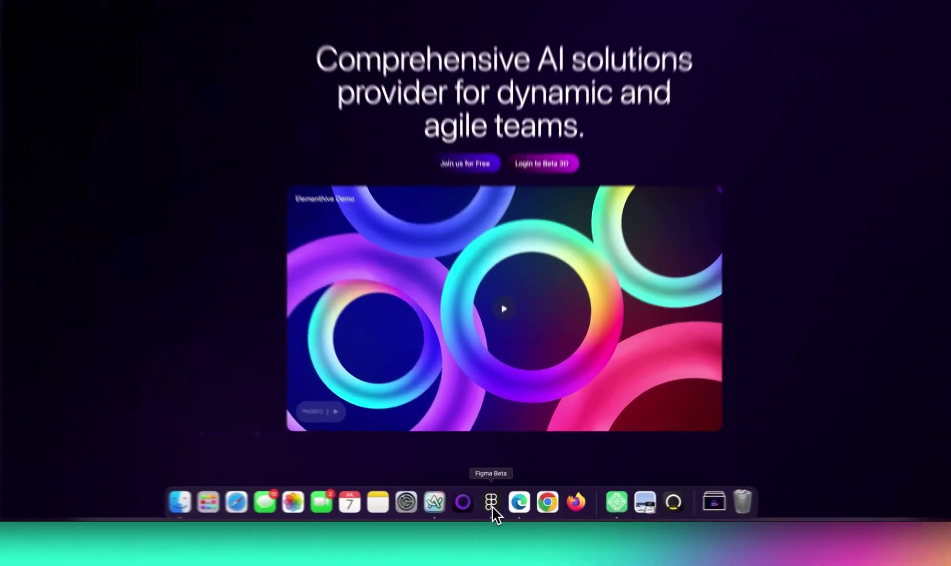
{"action": "left_click", "coordinate": [498, 507]}
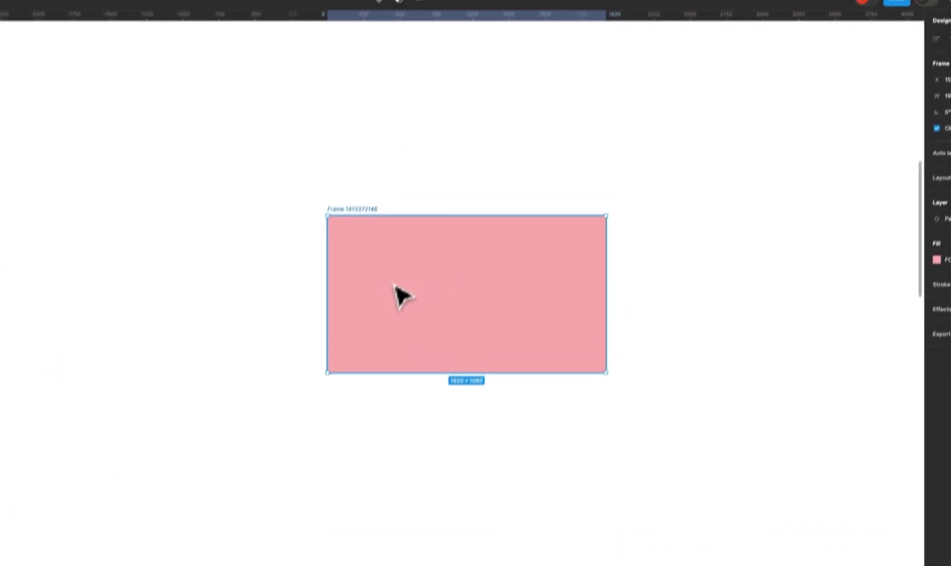
{"action": "scroll", "coordinate": [428, 283], "scroll_direction": "up", "scroll_amount": 3}
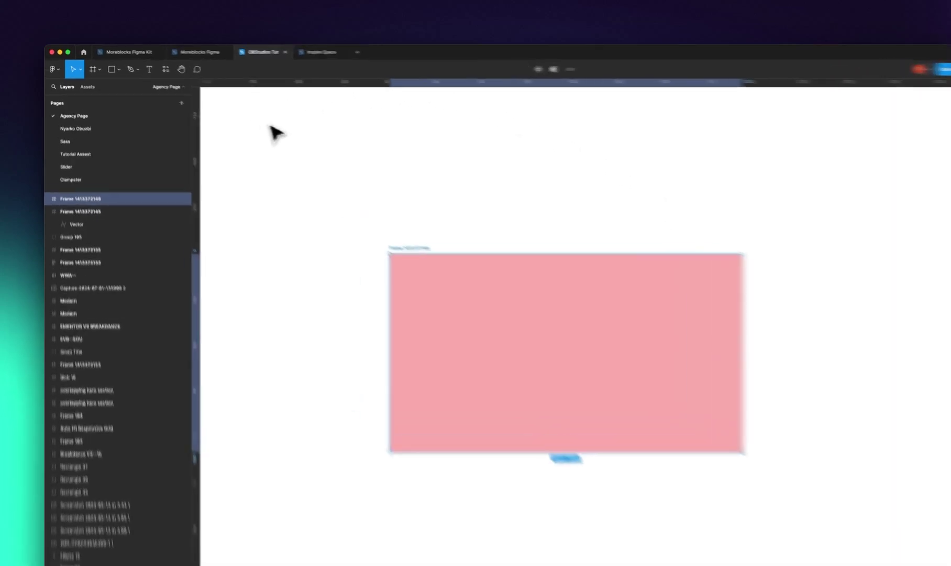
{"action": "left_click", "coordinate": [233, 117]}
{"action": "left_click", "coordinate": [127, 75]}
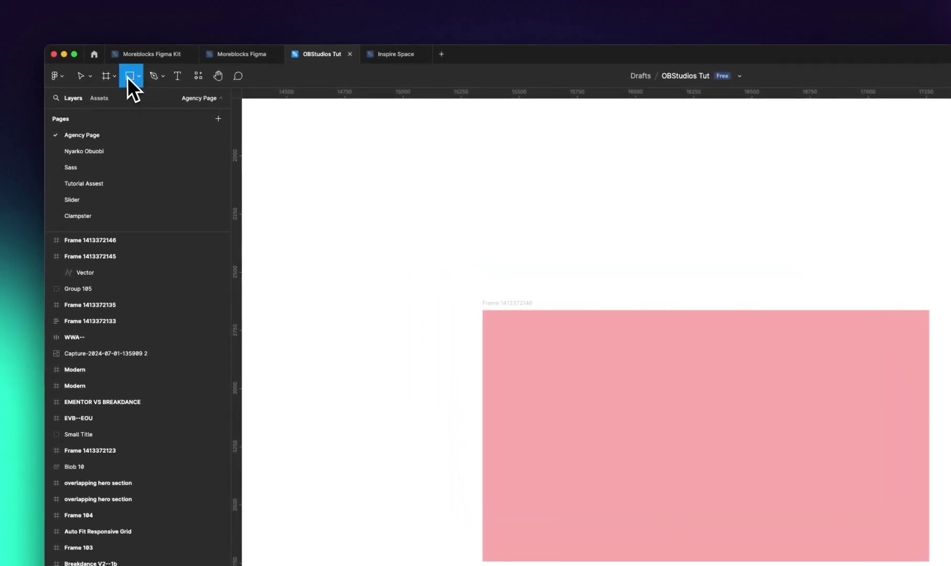
{"action": "left_click", "coordinate": [521, 322]}
{"action": "left_click_drag", "start_coordinate": [315, 264], "coordinate": [275, 258]}
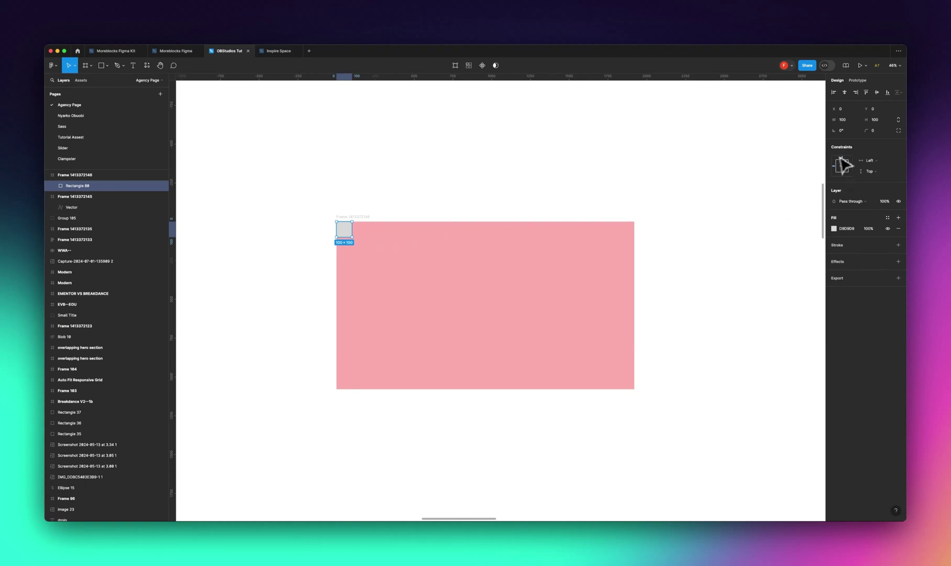
{"action": "left_click", "coordinate": [879, 123]}
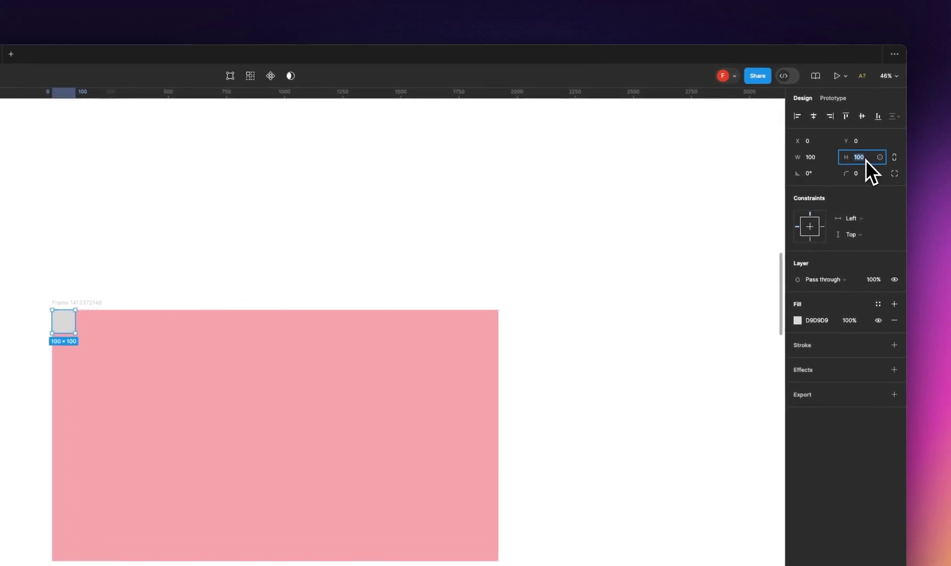
Set the square's height to 88.29 and place a duplicate right beside it.
{"action": "type", "text": "88"}
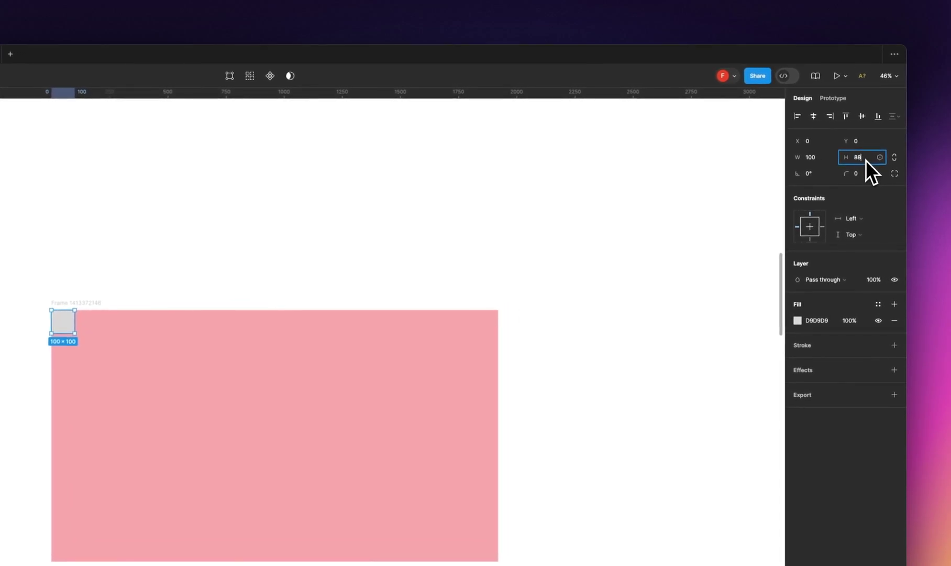
{"action": "type", "text": ".29"}
{"action": "key", "text": "Return"}
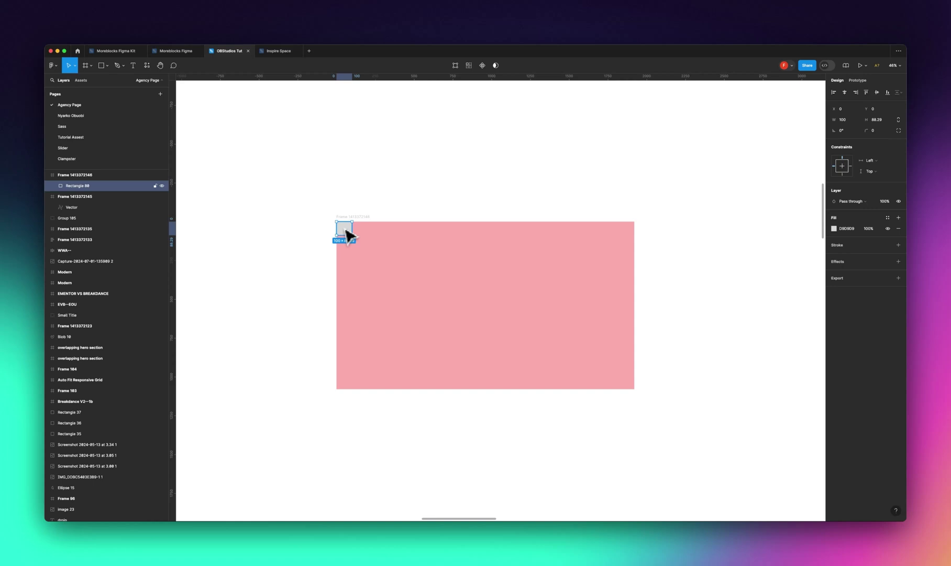
{"action": "key", "text": "super+d"}
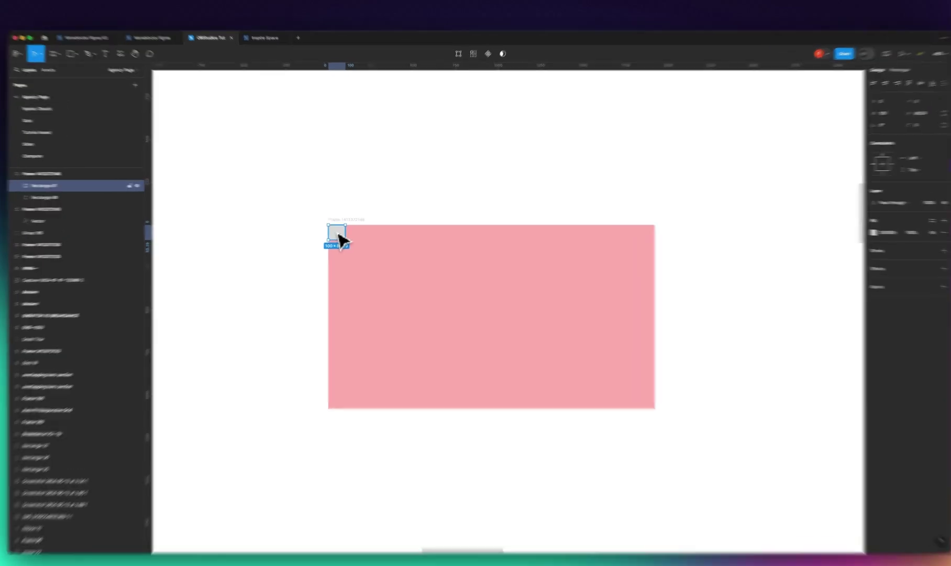
{"action": "left_click_drag", "start_coordinate": [346, 230], "coordinate": [333, 257]}
Wrap both rectangles in an auto-layout frame with a 1-unit gap.
{"action": "left_click", "coordinate": [302, 243], "text": "shift"}
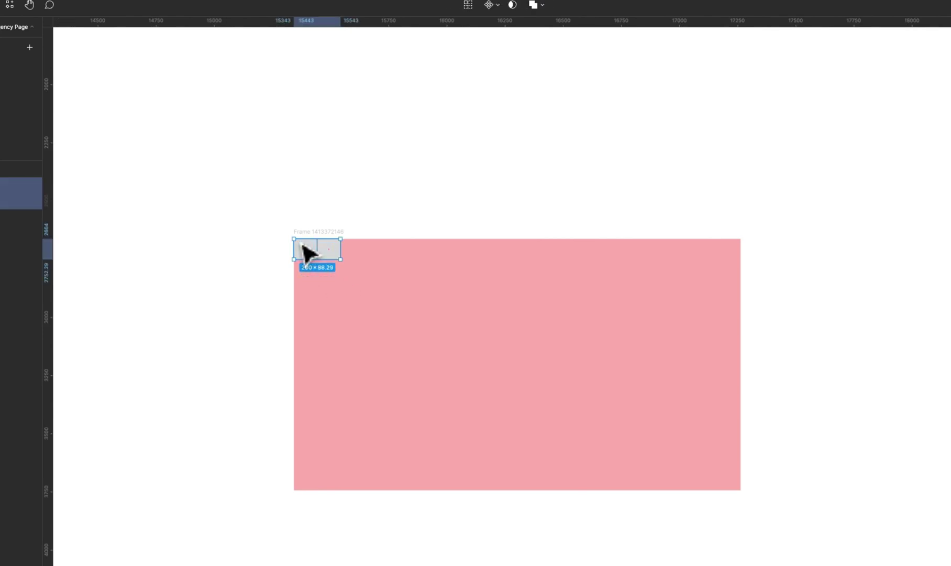
{"action": "key", "text": "shift+a"}
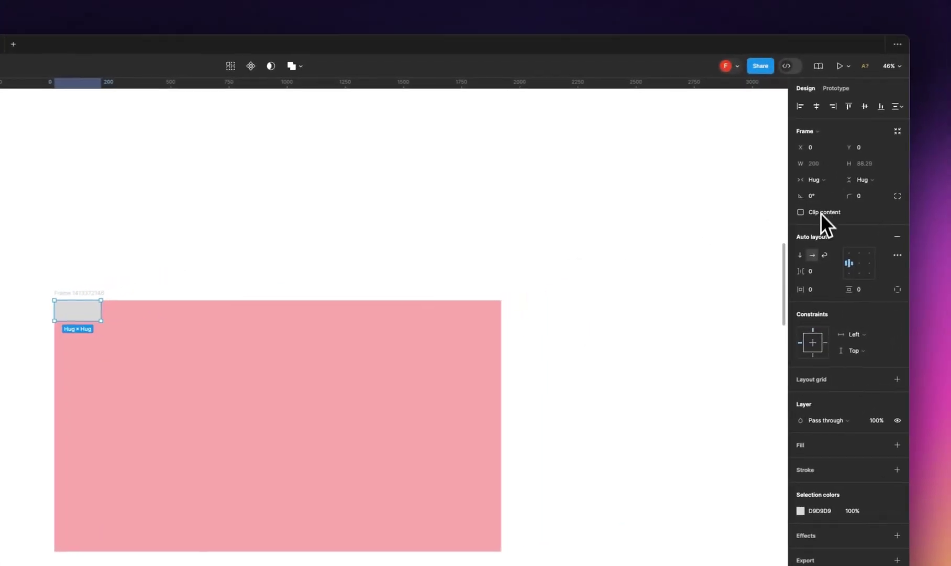
{"action": "left_click", "coordinate": [814, 274]}
{"action": "type", "text": "1"}
{"action": "key", "text": "Return"}
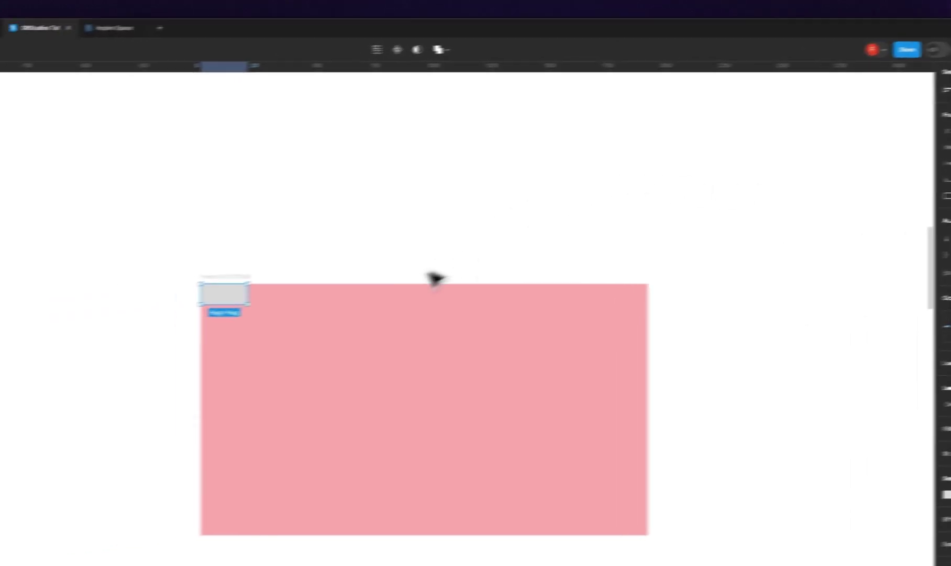
Duplicate the rectangles until nineteen span the frame's width, then select the auto-layout row.
{"action": "left_click", "coordinate": [141, 337]}
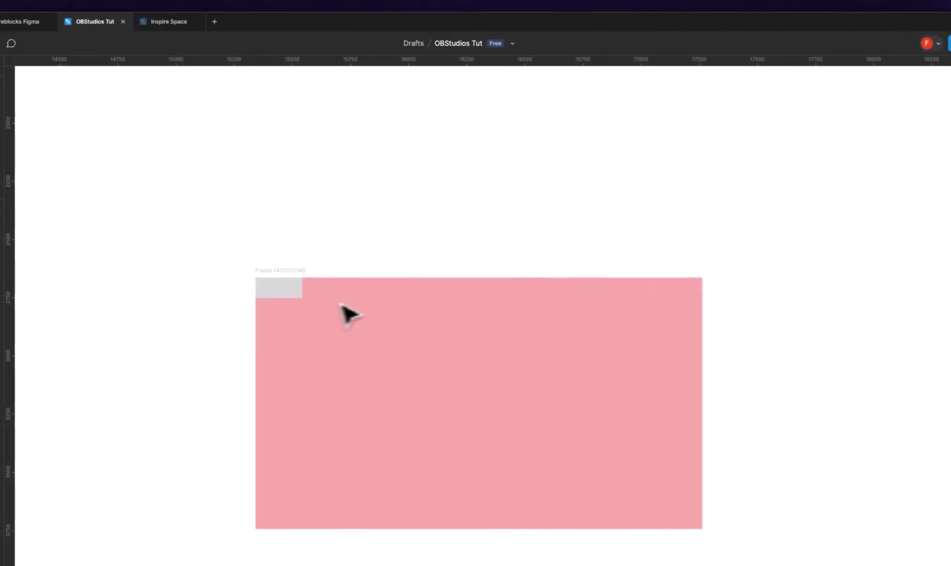
{"action": "double_click", "coordinate": [92, 316]}
{"action": "key", "text": "shift+Right"}
{"action": "key", "text": "shift+Right"}
{"action": "key", "text": "shift+Right"}
{"action": "key", "text": "shift+Right"}
{"action": "key", "text": "shift+Right"}
{"action": "key", "text": "shift+Right"}
{"action": "key", "text": "shift+Right"}
{"action": "key", "text": "shift+Right"}
{"action": "key", "text": "shift+Right"}
{"action": "key", "text": "shift+Right"}
{"action": "key", "text": "shift+Right"}
{"action": "key", "text": "shift+Right"}
{"action": "key", "text": "shift+Right"}
{"action": "key", "text": "shift+Right"}
{"action": "key", "text": "shift+Right"}
{"action": "key", "text": "shift+Right"}
{"action": "key", "text": "shift+Right"}
{"action": "key", "text": "shift+Right"}
{"action": "key", "text": "shift+Right"}
{"action": "key", "text": "shift+Right"}
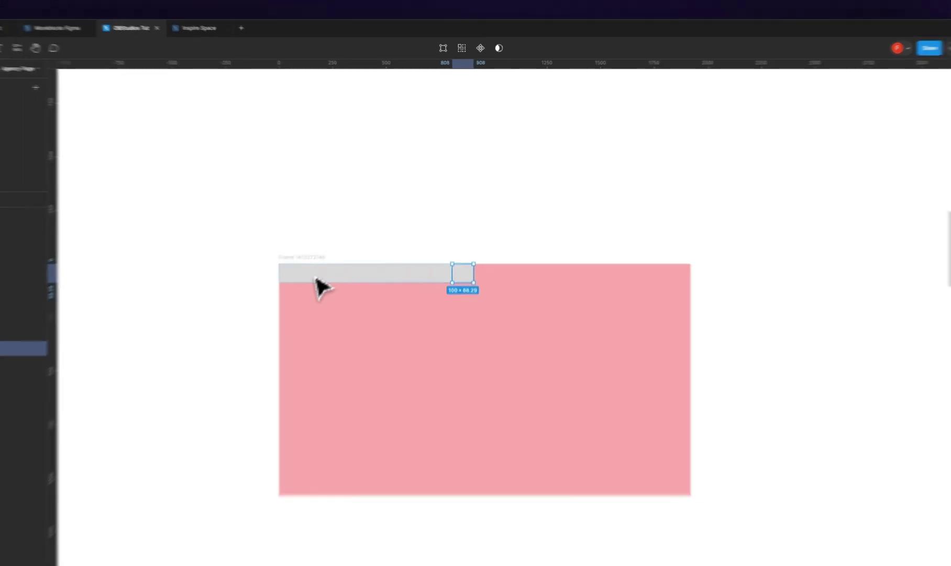
{"action": "key", "text": "super+d"}
{"action": "key", "text": "super+d"}
{"action": "key", "text": "super+d"}
{"action": "key", "text": "super+d"}
{"action": "key", "text": "super+d"}
{"action": "key", "text": "super+d"}
{"action": "key", "text": "super+d"}
{"action": "key", "text": "super+d"}
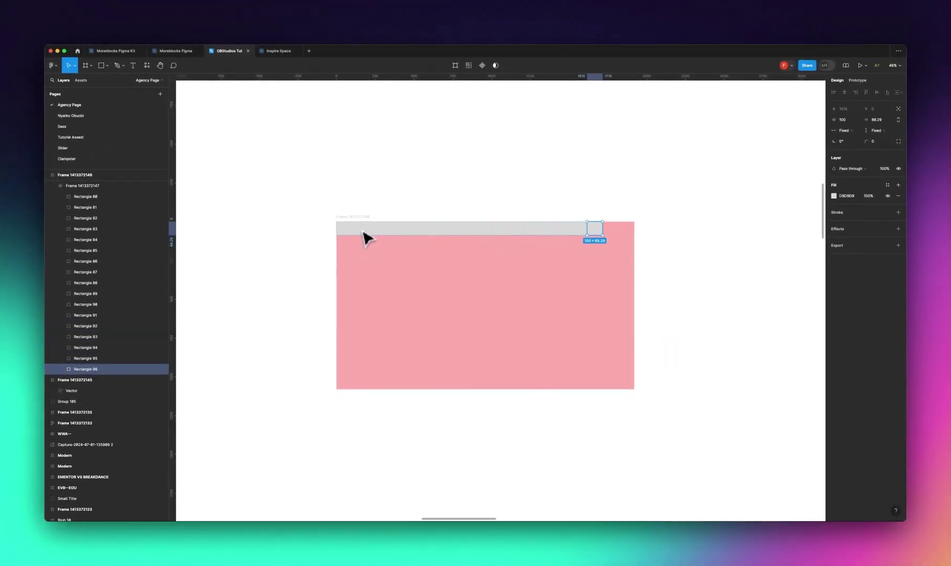
{"action": "key", "text": "super+d"}
{"action": "key", "text": "super+d"}
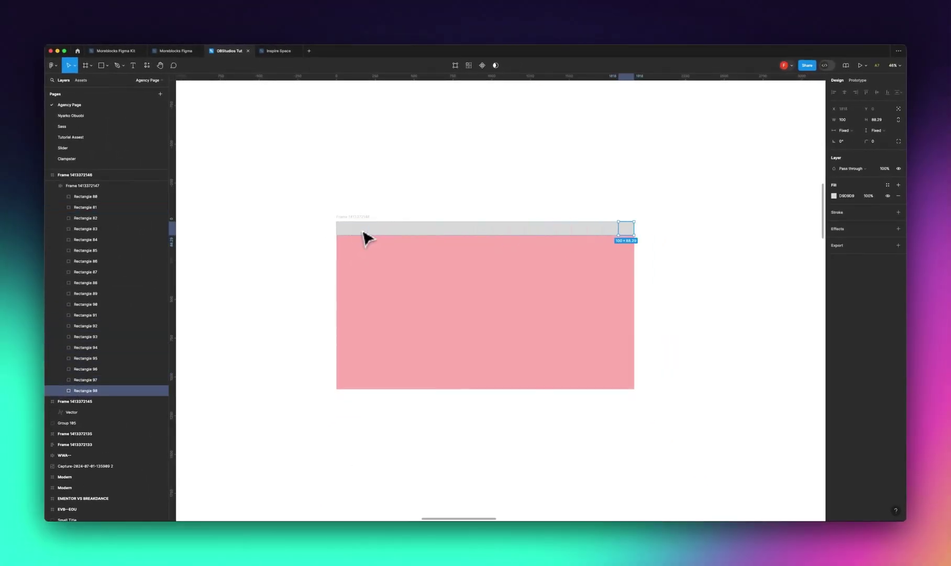
{"action": "left_click", "coordinate": [742, 245]}
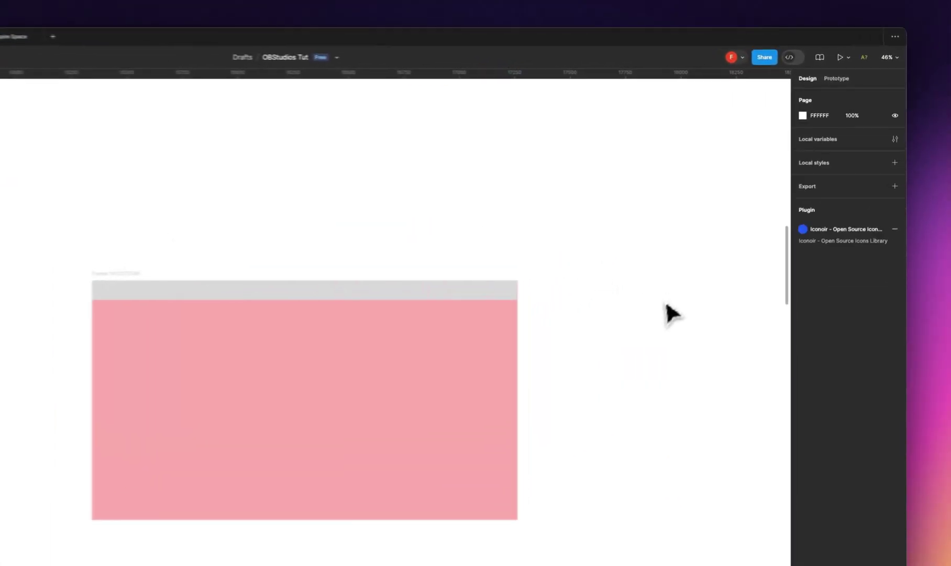
{"action": "left_click", "coordinate": [623, 234]}
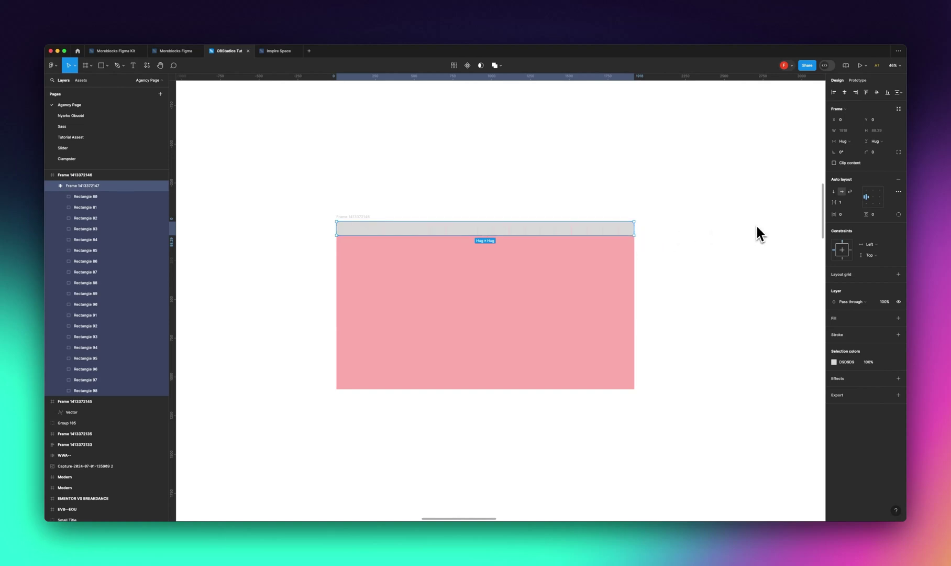
Remove the row's auto layout, group the 19 rectangles, and stretch the group to 1920 wide.
{"action": "key", "text": "super+shift+g"}
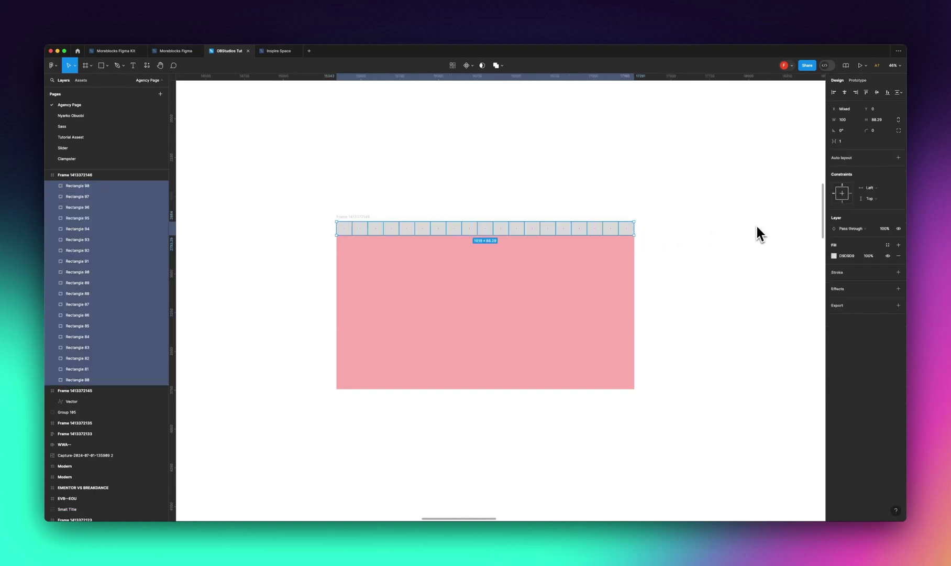
{"action": "key", "text": "super+g"}
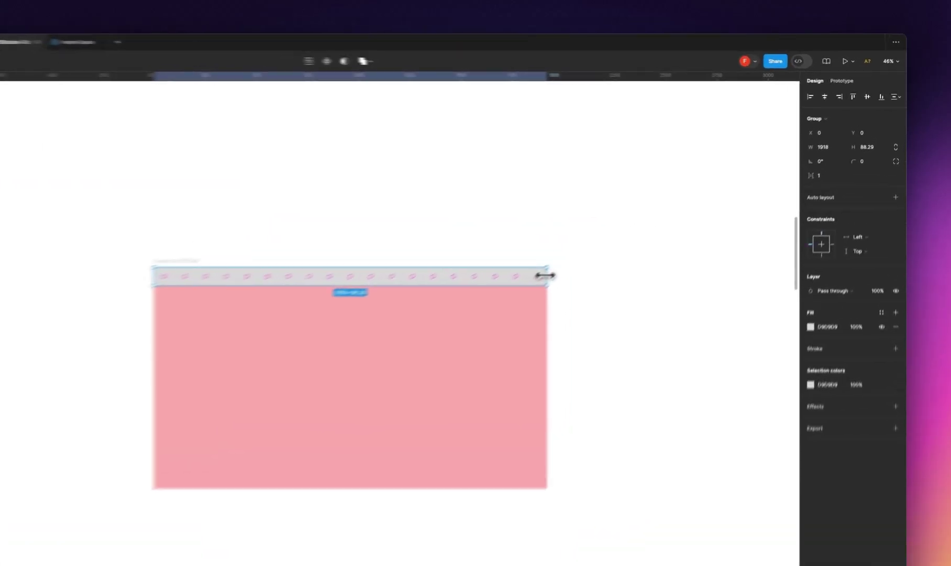
{"action": "left_click_drag", "start_coordinate": [544, 275], "coordinate": [547, 276]}
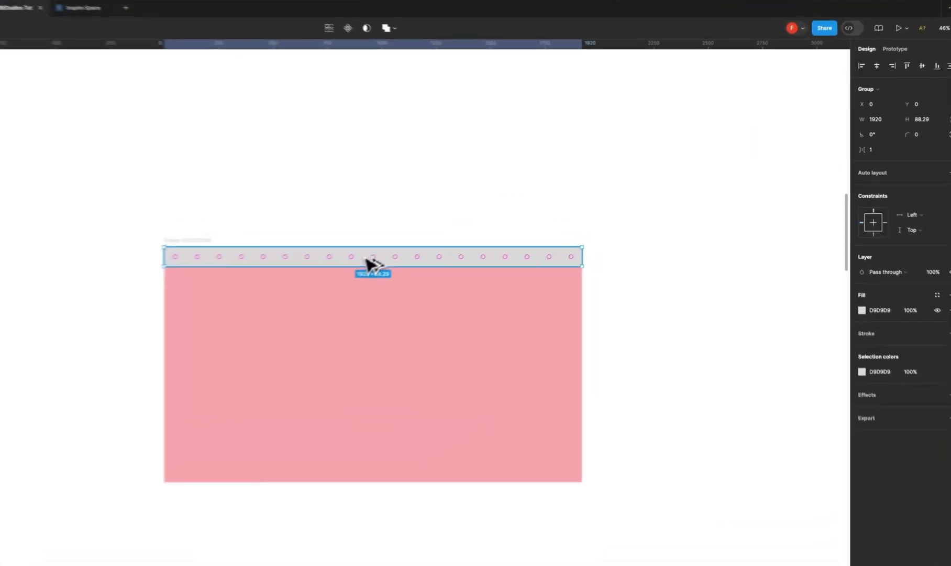
Copy the row directly below the original and wrap both rows in vertical auto layout.
{"action": "left_click_drag", "start_coordinate": [485, 231], "coordinate": [481, 245]}
{"action": "left_click_drag", "start_coordinate": [338, 285], "coordinate": [339, 283]}
{"action": "left_click", "coordinate": [388, 268], "text": "shift"}
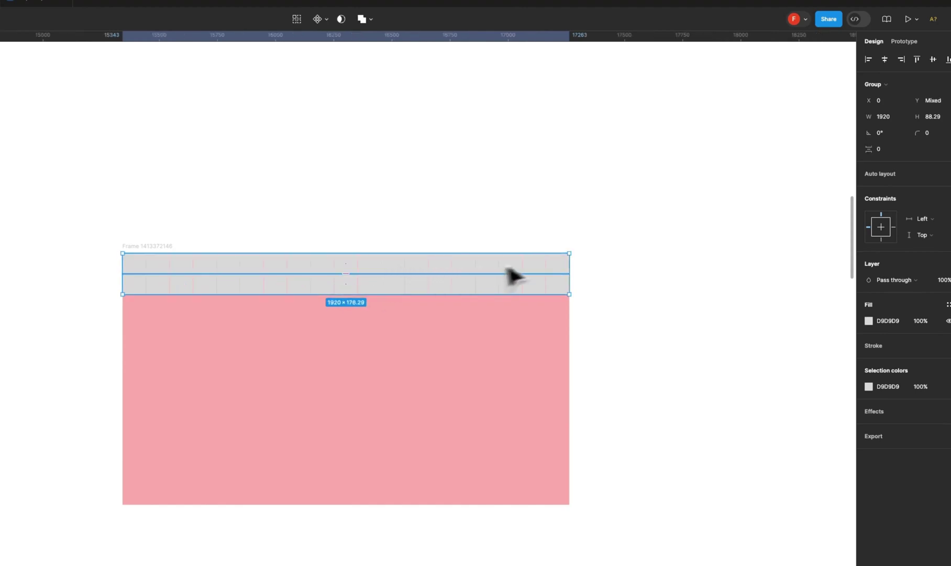
{"action": "key", "text": "shift+a"}
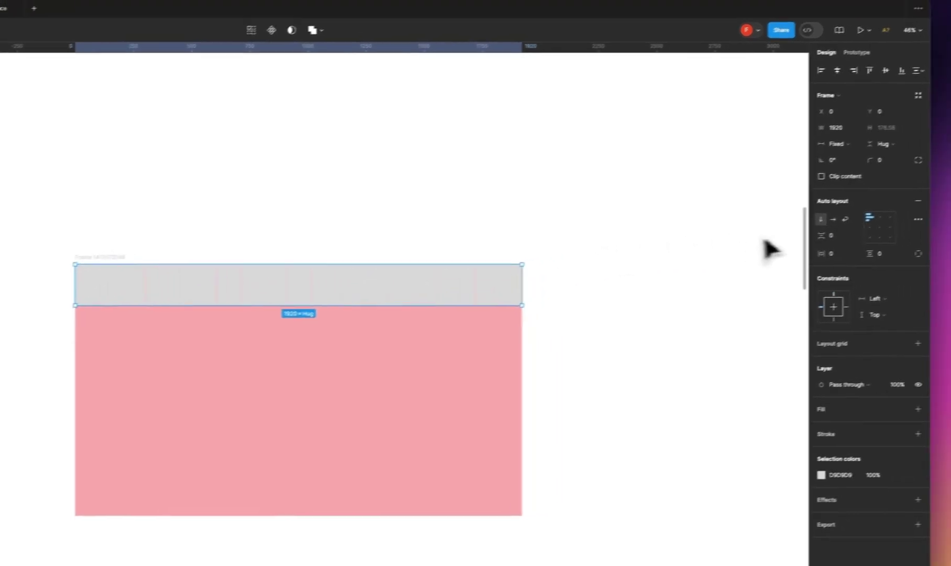
Confirm the spacing between the stacked rows in the auto-layout frame.
{"action": "left_click", "coordinate": [884, 227]}
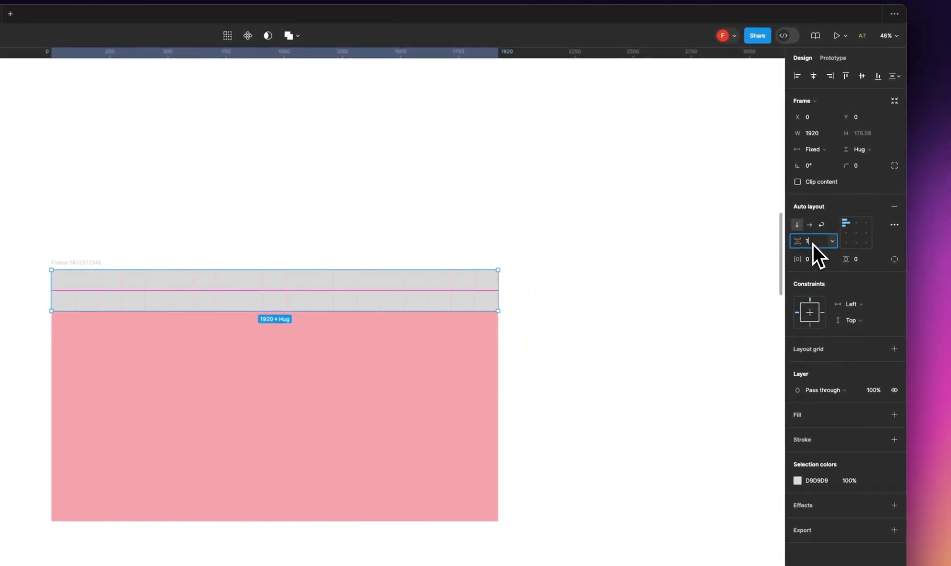
{"action": "key", "text": "Return"}
{"action": "key", "text": "Escape"}
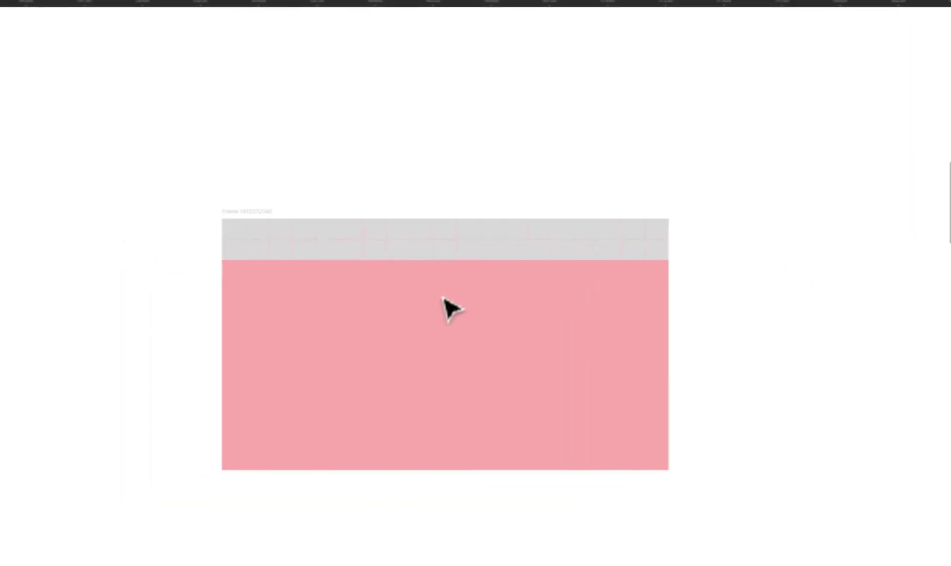
Duplicate the lower row repeatedly until the grey rows cover nearly the whole pink frame.
{"action": "left_click", "coordinate": [458, 252]}
{"action": "left_click", "coordinate": [459, 252]}
{"action": "key", "text": "ctrl+d"}
{"action": "key", "text": "ctrl+d"}
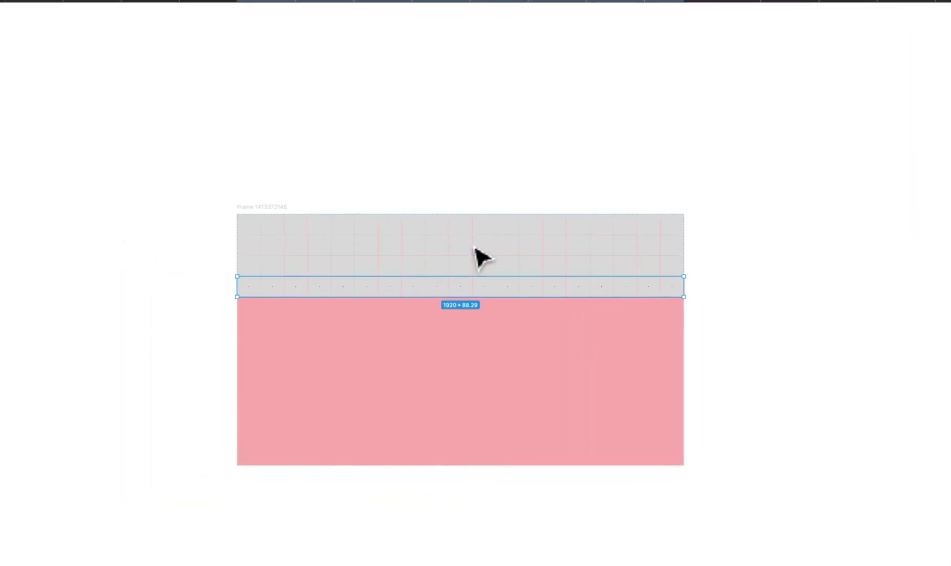
{"action": "key", "text": "ctrl+d"}
{"action": "key", "text": "ctrl+d"}
{"action": "key", "text": "ctrl+d"}
{"action": "key", "text": "ctrl+d"}
{"action": "key", "text": "ctrl+d"}
{"action": "key", "text": "ctrl+d"}
{"action": "key", "text": "ctrl+d"}
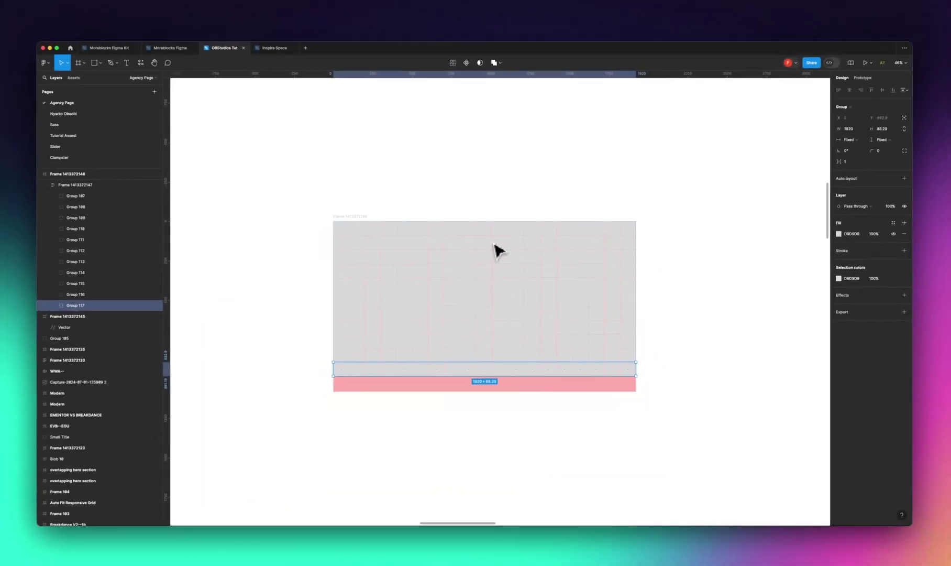
{"action": "key", "text": "ctrl+d"}
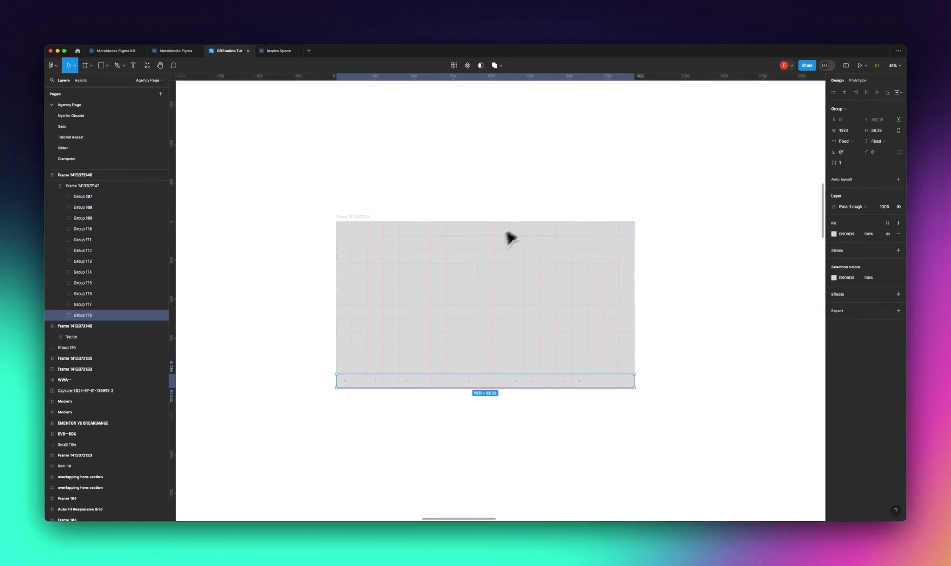
Select all twelve grid row groups in the Layers panel.
{"action": "scroll", "coordinate": [576, 416], "scroll_direction": "up", "scroll_amount": 5}
{"action": "scroll", "coordinate": [705, 353], "scroll_direction": "up", "scroll_amount": 4}
{"action": "scroll", "coordinate": [703, 356], "scroll_direction": "down", "scroll_amount": 15}
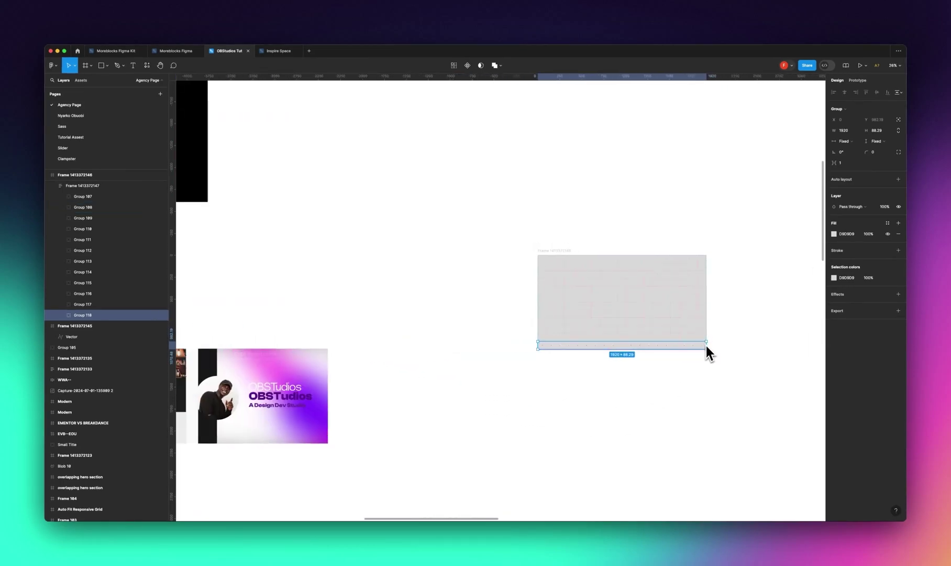
{"action": "left_click", "coordinate": [702, 339], "text": "shift"}
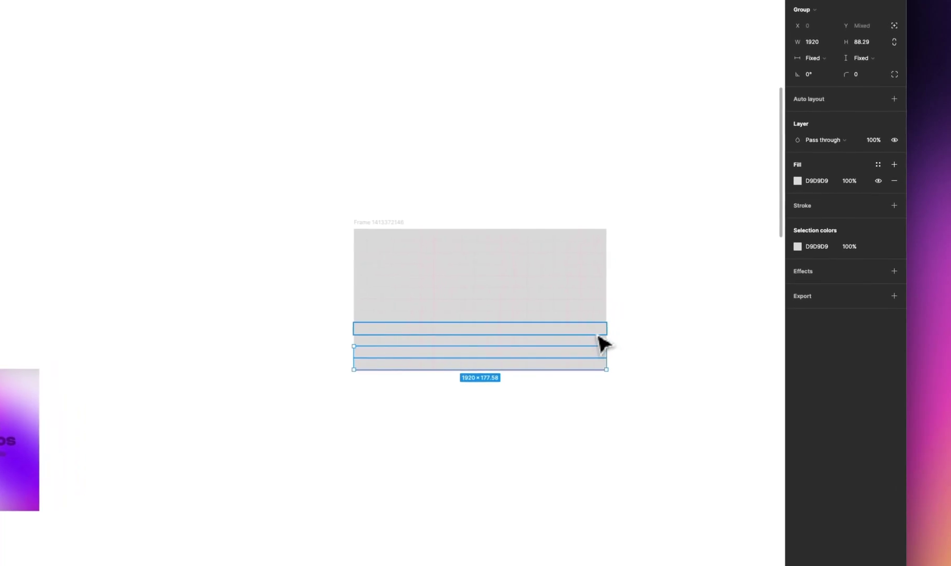
{"action": "left_click", "coordinate": [598, 340], "text": "shift"}
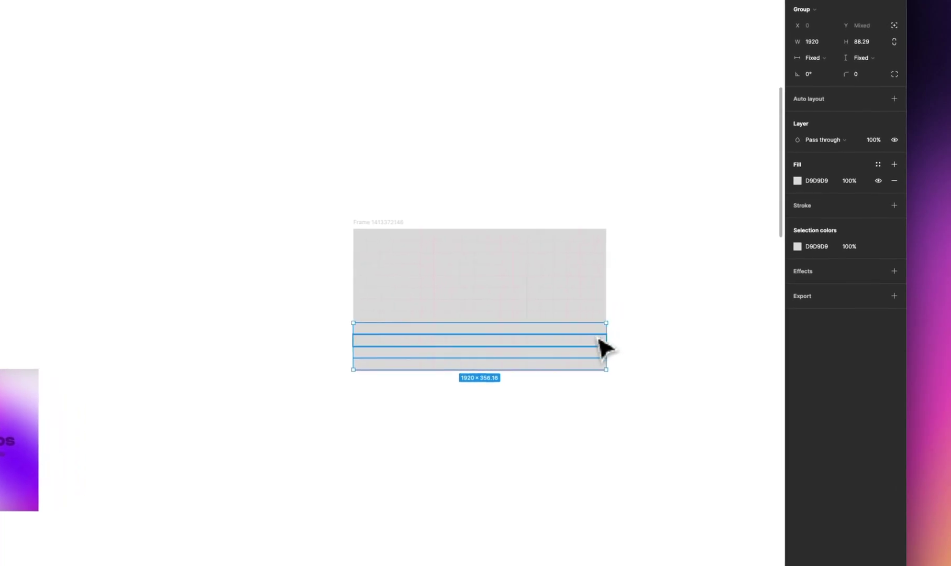
{"action": "left_click", "coordinate": [608, 328], "text": "shift"}
{"action": "left_click", "coordinate": [599, 316], "text": "shift"}
{"action": "left_click", "coordinate": [597, 305], "text": "shift"}
{"action": "left_click", "coordinate": [597, 294], "text": "shift"}
{"action": "left_click", "coordinate": [598, 282], "text": "shift"}
{"action": "left_click", "coordinate": [597, 270], "text": "shift"}
{"action": "left_click", "coordinate": [597, 259], "text": "shift"}
{"action": "left_click", "coordinate": [597, 247], "text": "shift"}
{"action": "left_click", "coordinate": [595, 236], "text": "shift"}
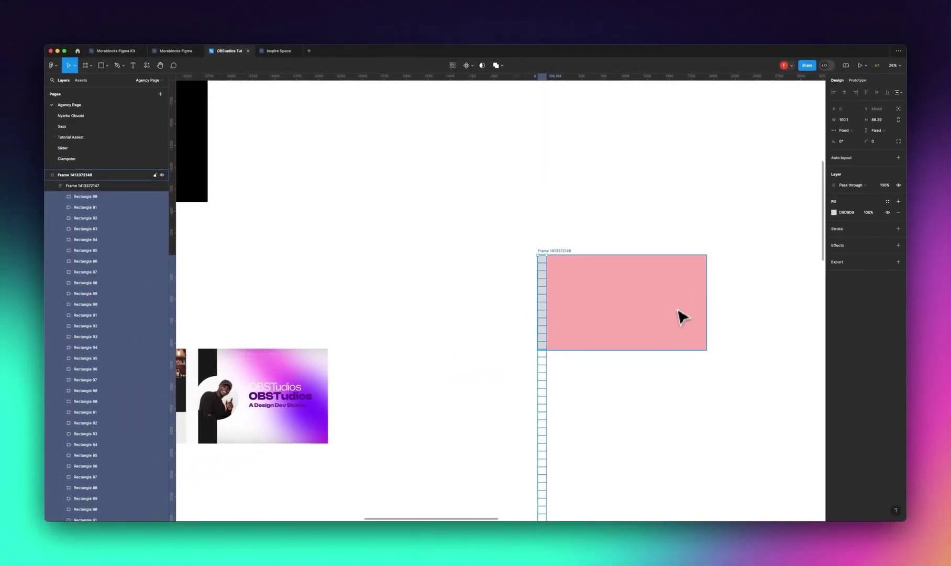
Undo the accidental squeeze, remove the wrapping frame, and group the twelve rows.
{"action": "key", "text": "ctrl+z"}
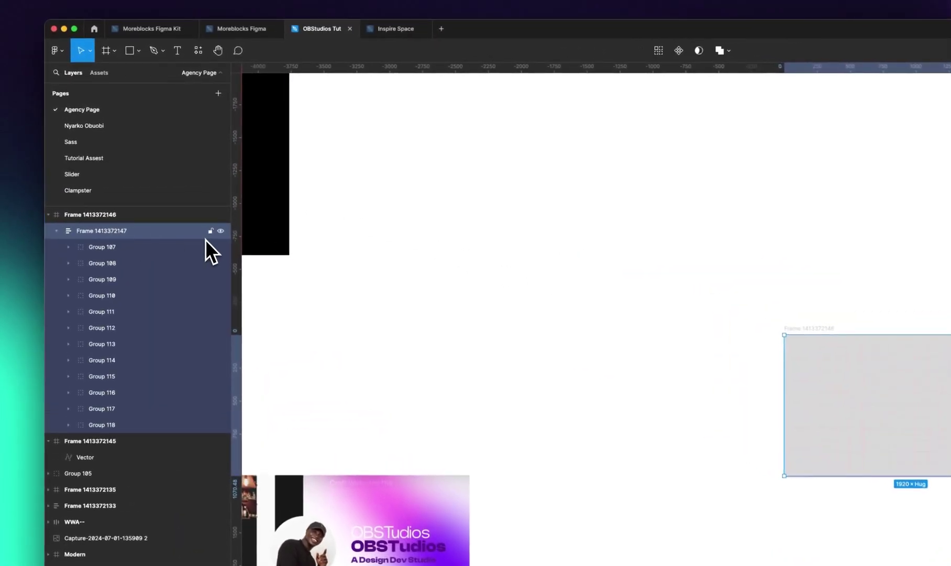
{"action": "key", "text": "ctrl+z"}
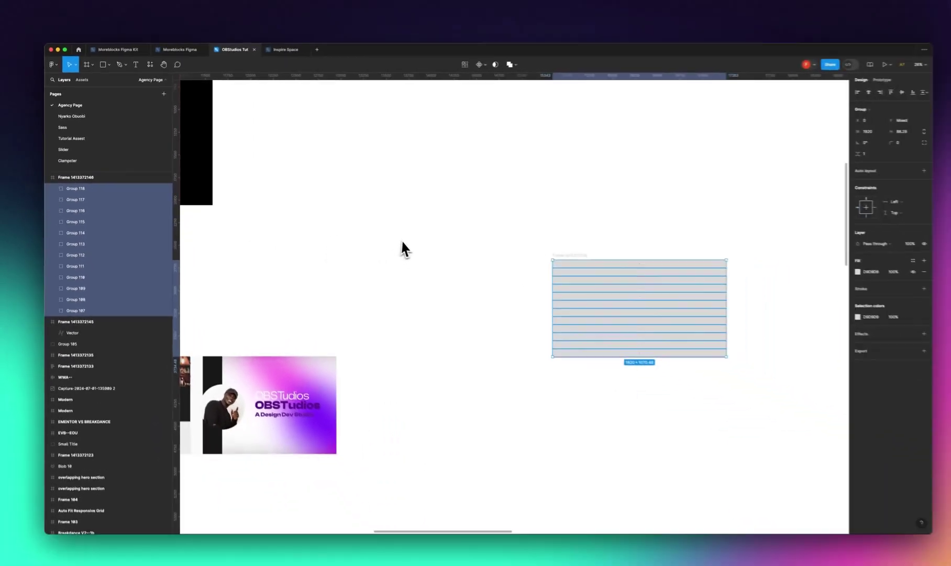
{"action": "scroll", "coordinate": [726, 328], "scroll_direction": "up", "scroll_amount": 5}
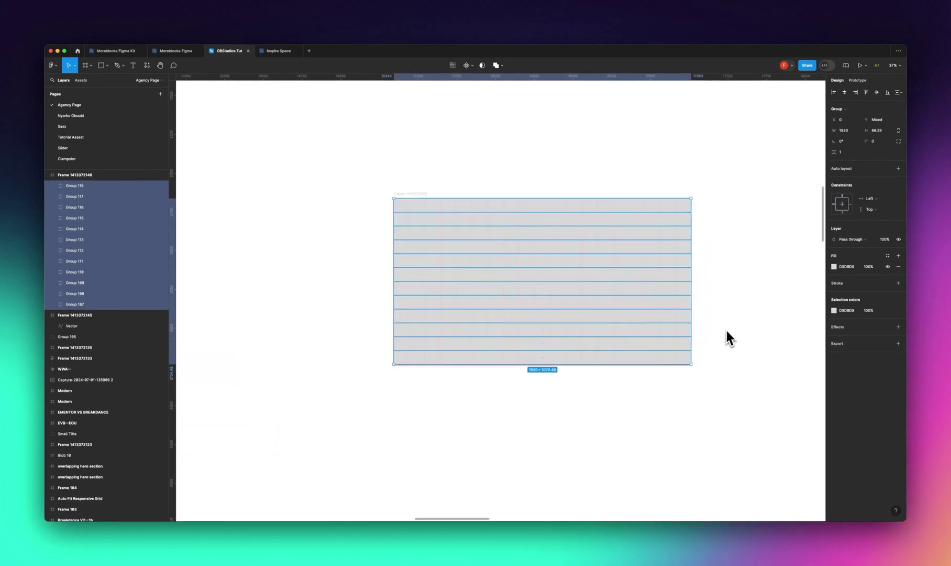
{"action": "key", "text": "ctrl+g"}
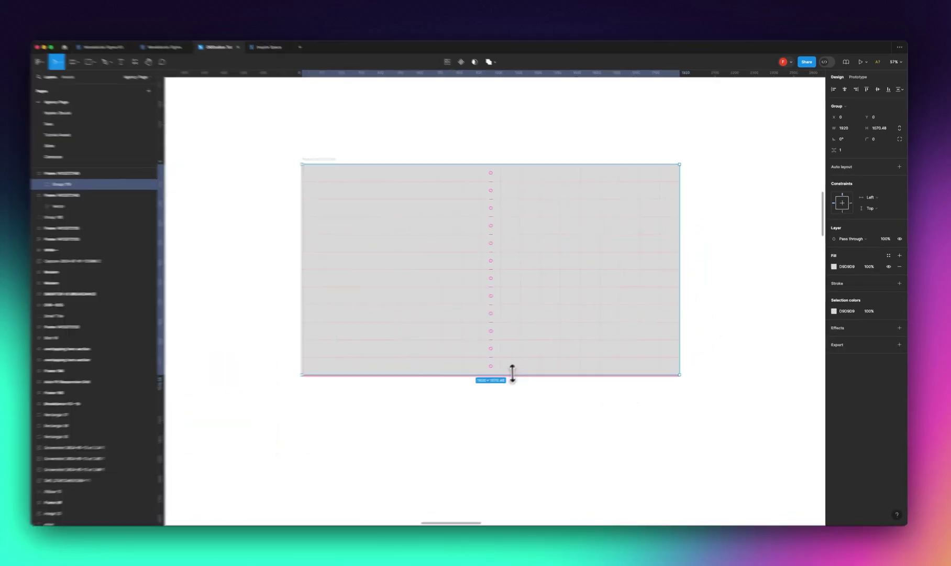
Stretch the grid group's height to 1080 so it measures 1920 × 1080.
{"action": "left_click_drag", "start_coordinate": [513, 373], "coordinate": [511, 375]}
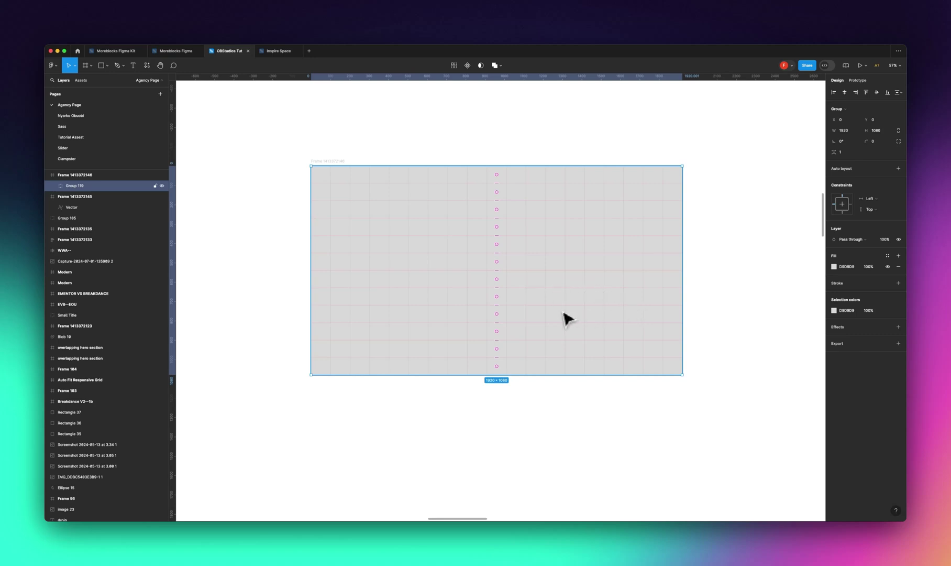
{"action": "right_click", "coordinate": [535, 288]}
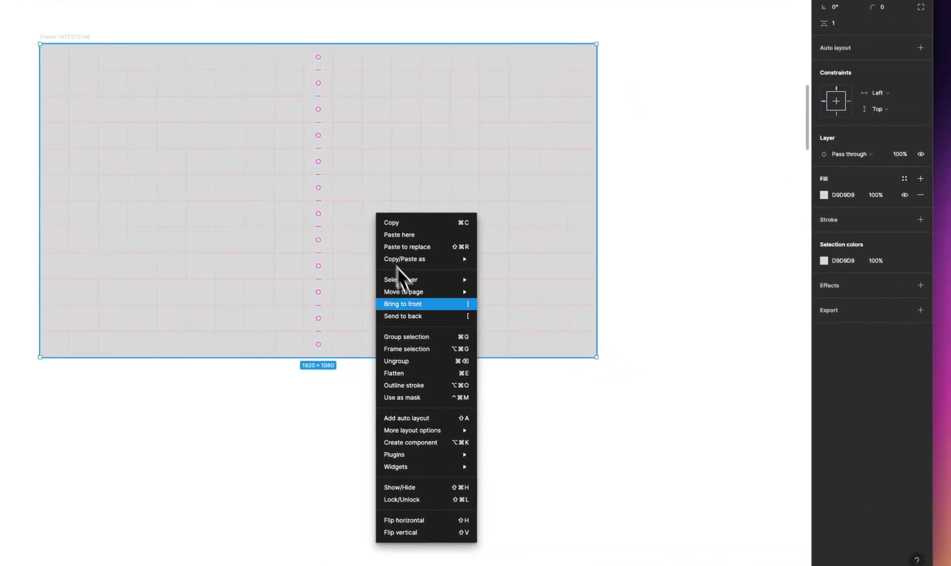
Flatten the grid group into a single 1920 × 1080 vector layer.
{"action": "left_click", "coordinate": [408, 373]}
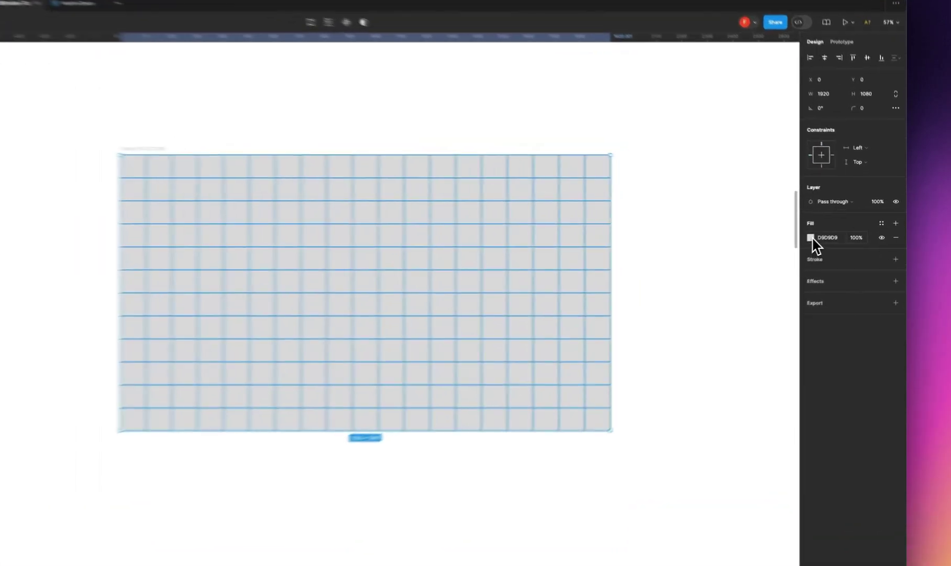
{"action": "left_click", "coordinate": [834, 229]}
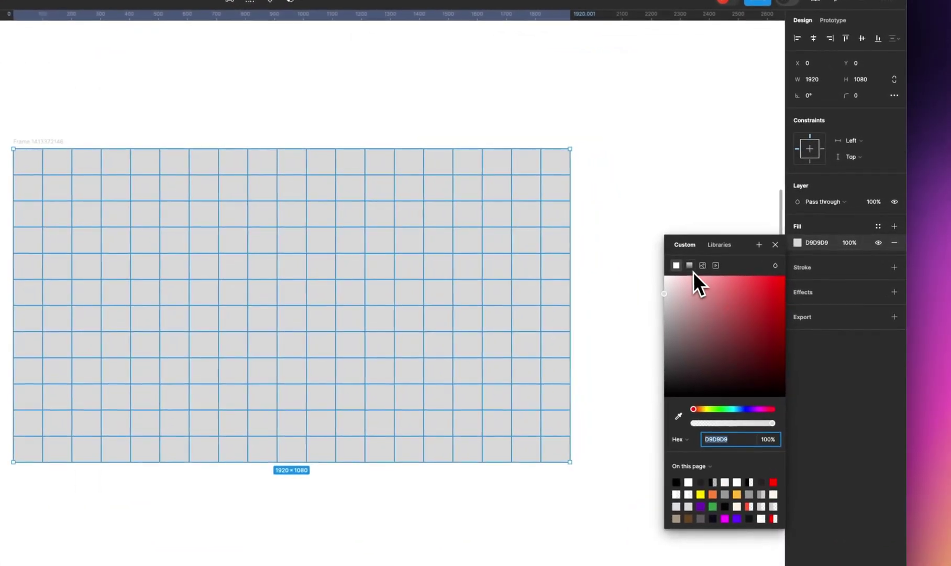
Switch the grid fill to a linear gradient running diagonally from the top-left corner.
{"action": "left_click", "coordinate": [691, 267]}
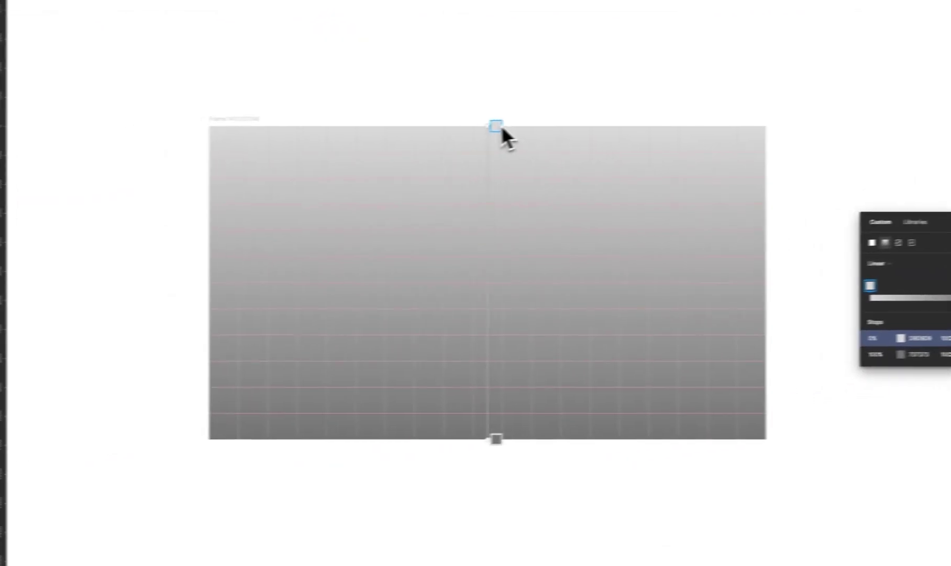
{"action": "left_click_drag", "start_coordinate": [300, 149], "coordinate": [290, 149]}
{"action": "left_click_drag", "start_coordinate": [524, 122], "coordinate": [251, 122]}
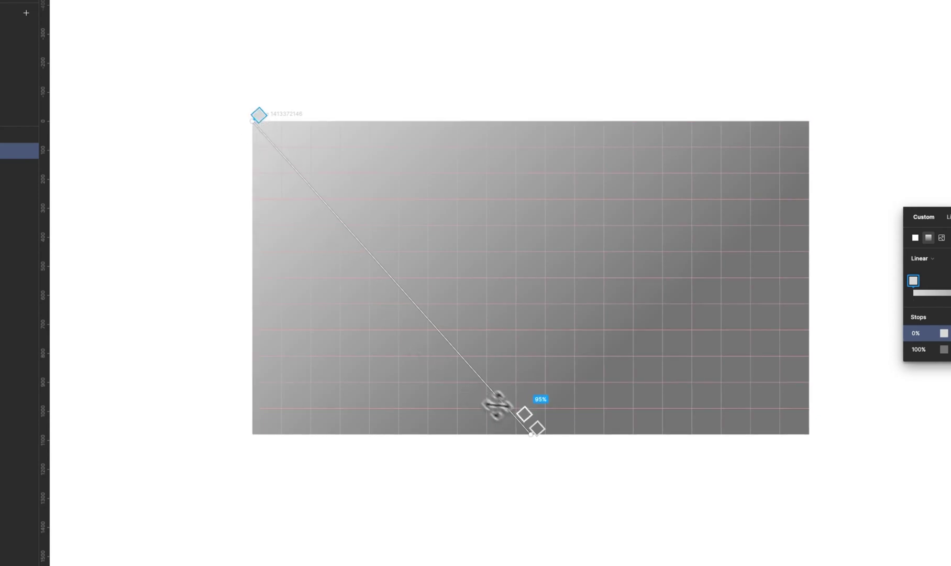
{"action": "left_click_drag", "start_coordinate": [534, 433], "coordinate": [771, 420]}
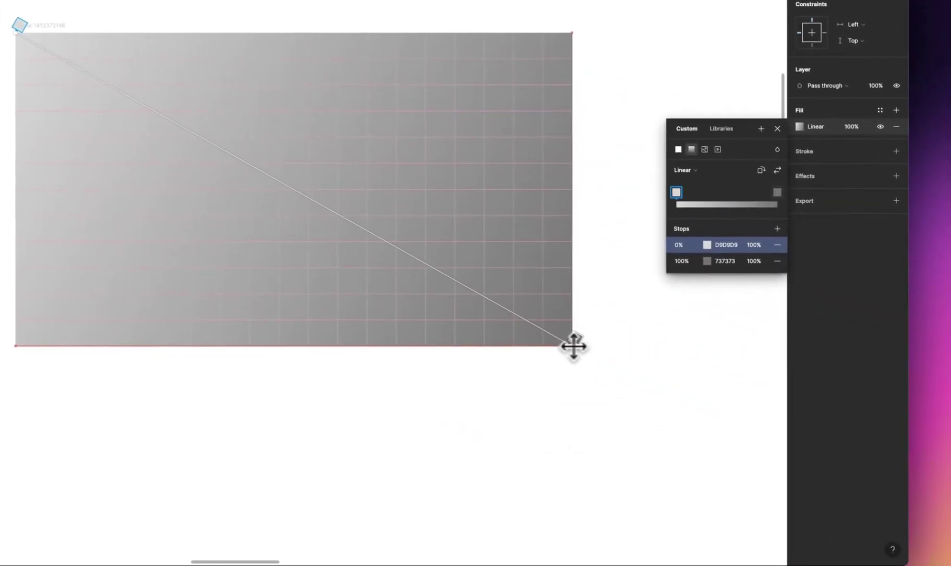
Make both the start and end gradient stops black (000000).
{"action": "left_click", "coordinate": [705, 244]}
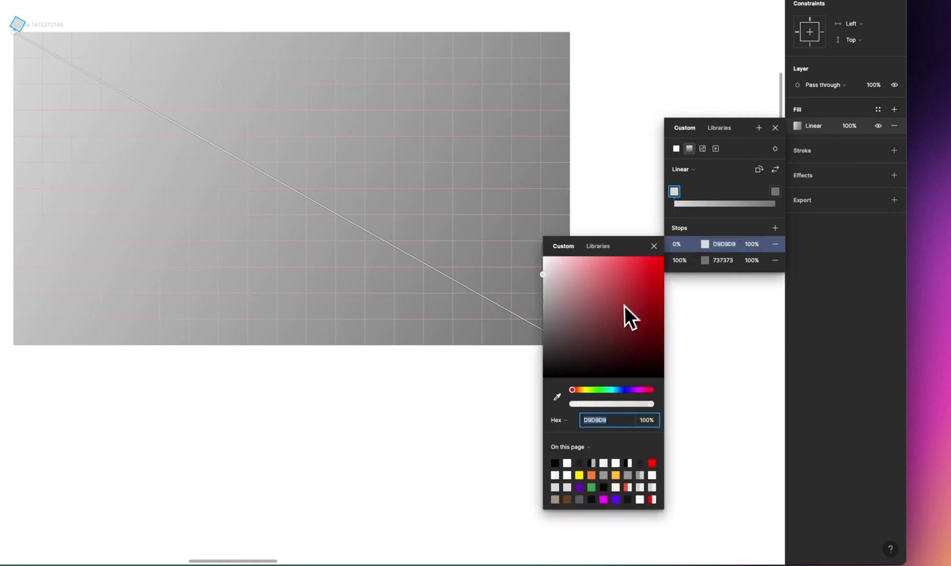
{"action": "left_click_drag", "start_coordinate": [625, 305], "coordinate": [488, 457]}
{"action": "left_click", "coordinate": [775, 191]}
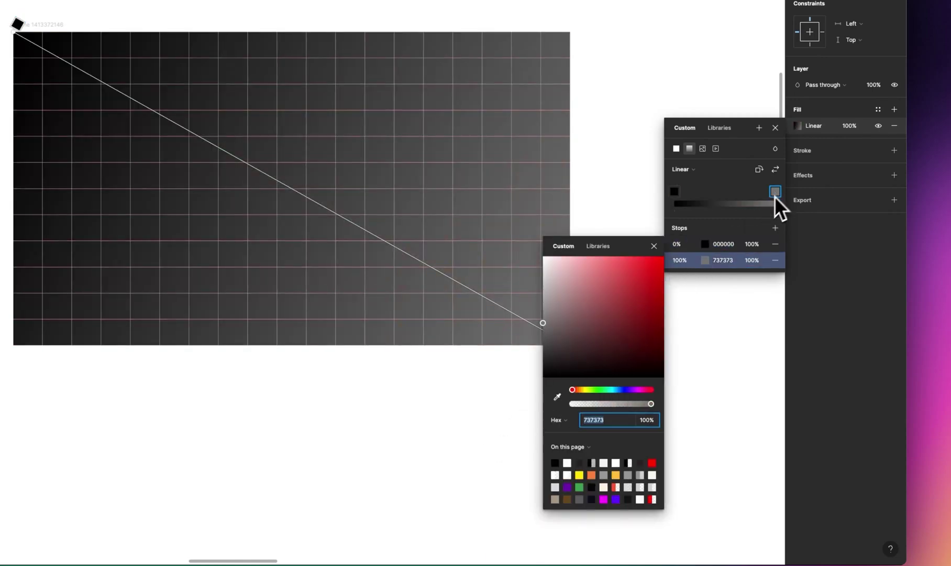
{"action": "left_click_drag", "start_coordinate": [605, 355], "coordinate": [530, 404]}
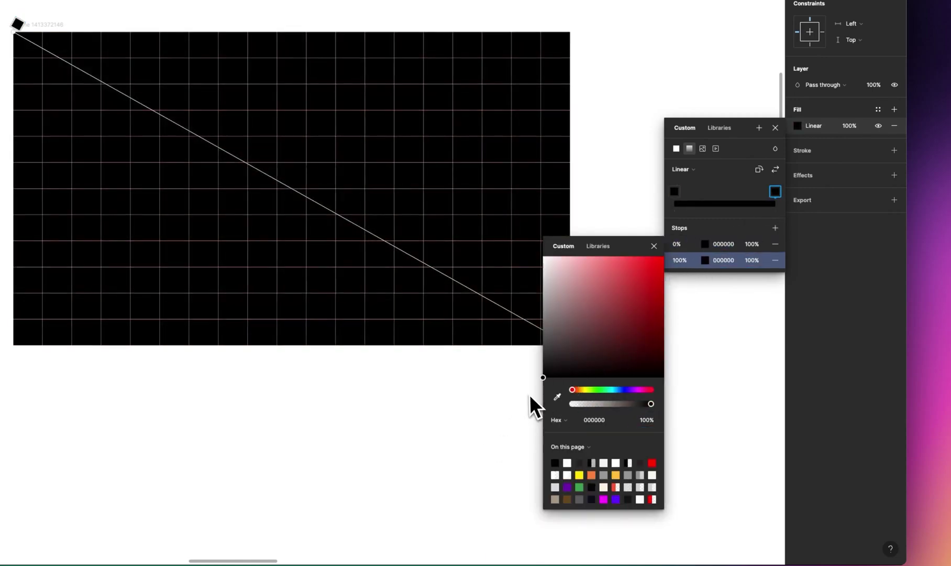
Add a 15082A purple stop at 51% and set the end stop to 090410.
{"action": "left_click", "coordinate": [718, 204]}
{"action": "left_click_drag", "start_coordinate": [719, 195], "coordinate": [727, 197]}
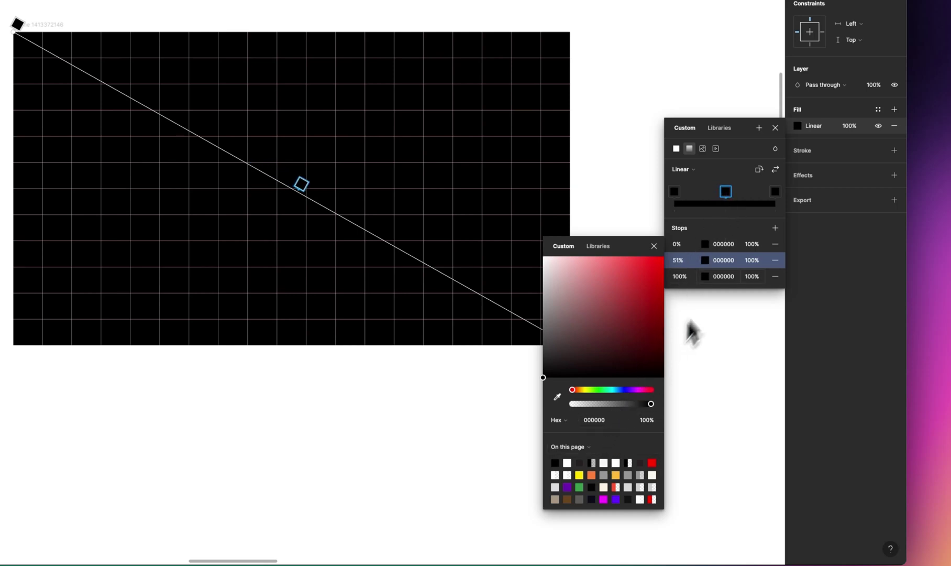
{"action": "left_click", "coordinate": [630, 390]}
{"action": "mouse_move", "coordinate": [635, 376]}
{"action": "left_mouse_down"}
{"action": "mouse_move", "coordinate": [646, 342]}
{"action": "mouse_move", "coordinate": [641, 361]}
{"action": "left_mouse_up"}
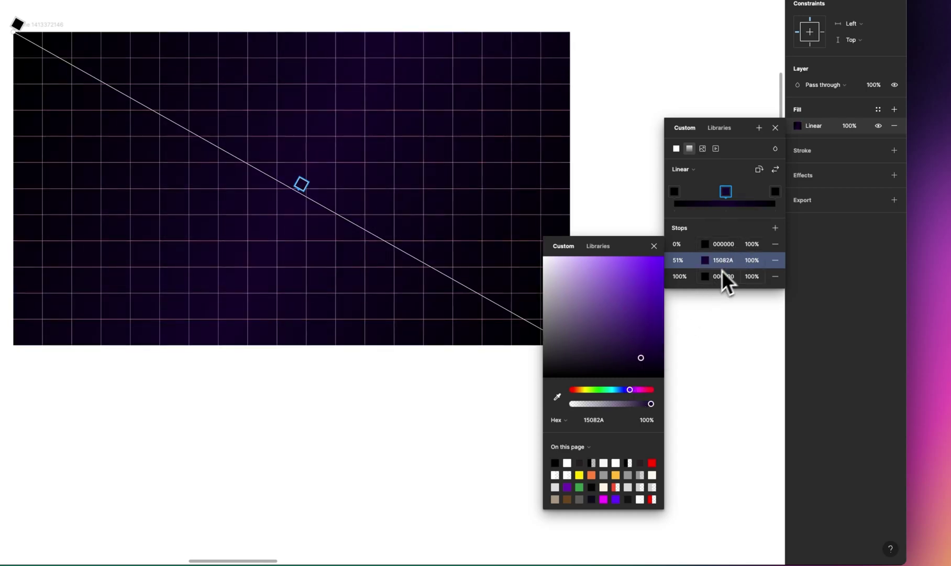
{"action": "left_click", "coordinate": [707, 277]}
{"action": "left_click", "coordinate": [630, 389]}
{"action": "left_click", "coordinate": [636, 370]}
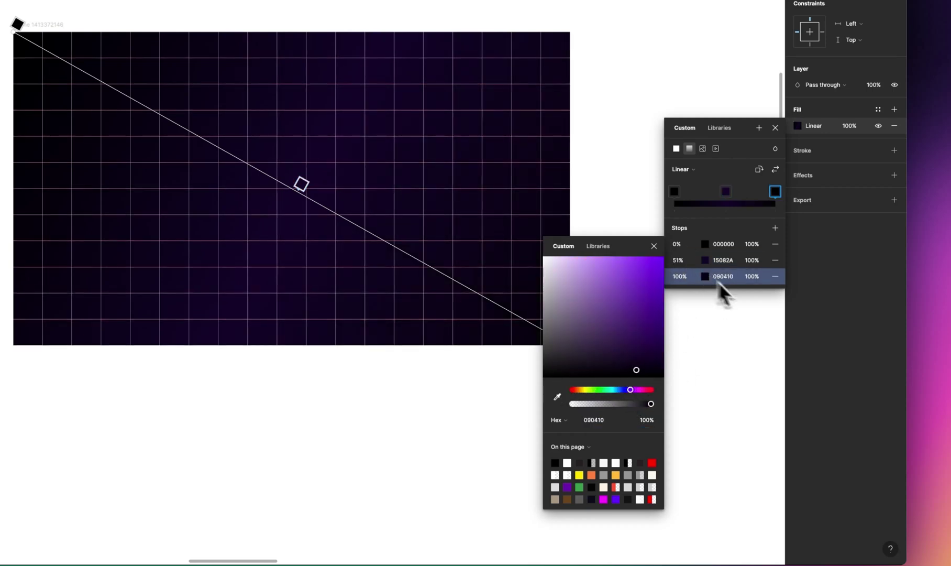
{"action": "left_click", "coordinate": [799, 314]}
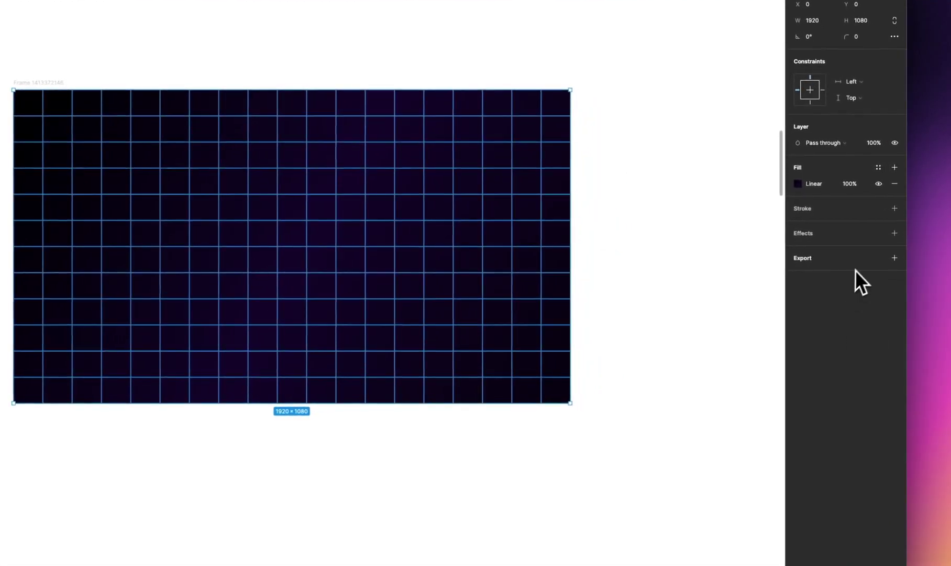
Add an SVG export setting and save the grid vector as an SVG in Downloads.
{"action": "left_click", "coordinate": [862, 260]}
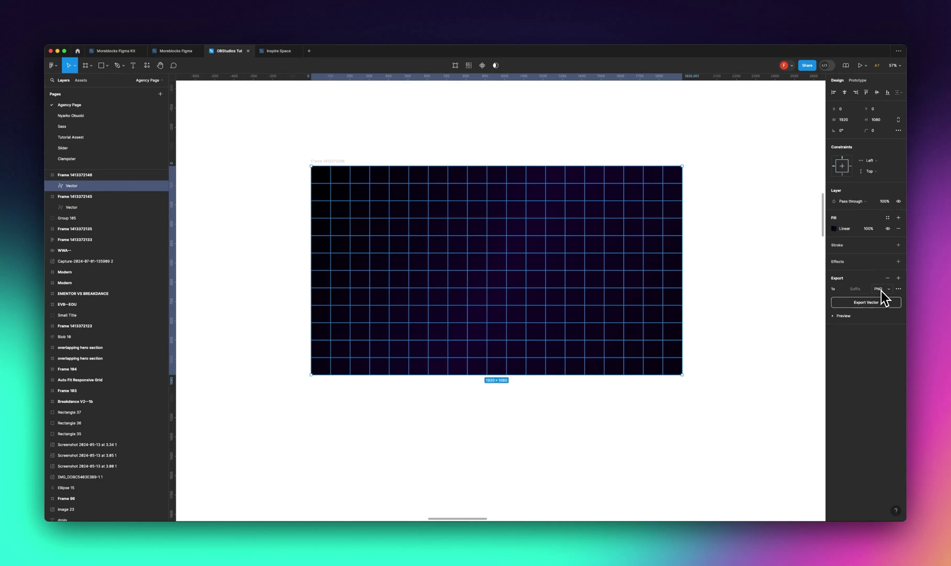
{"action": "left_click", "coordinate": [882, 290]}
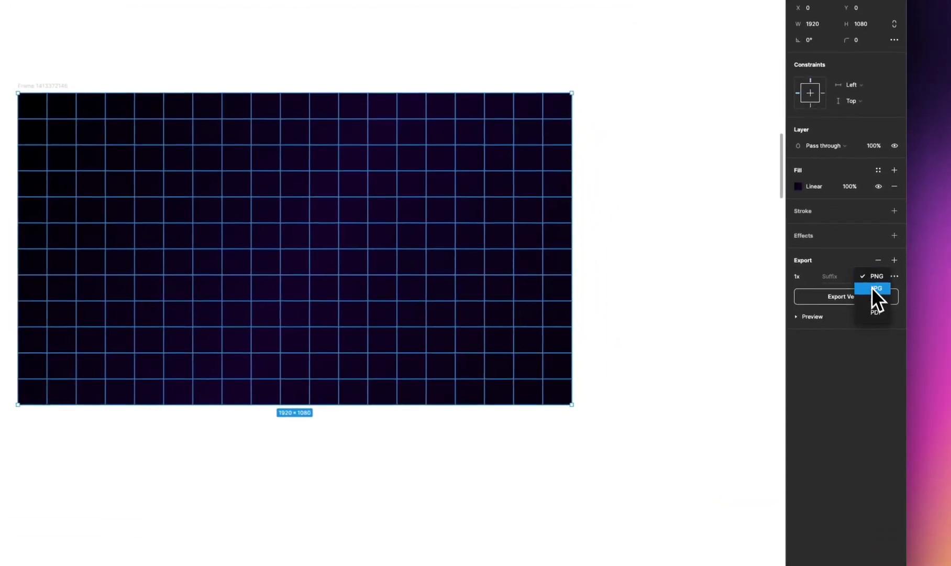
{"action": "left_click", "coordinate": [876, 301]}
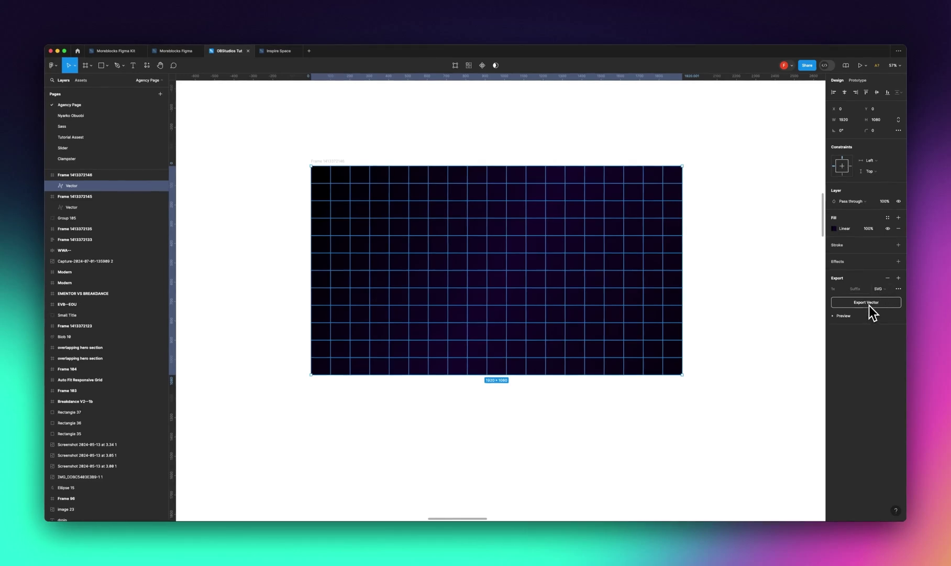
{"action": "left_click", "coordinate": [868, 304]}
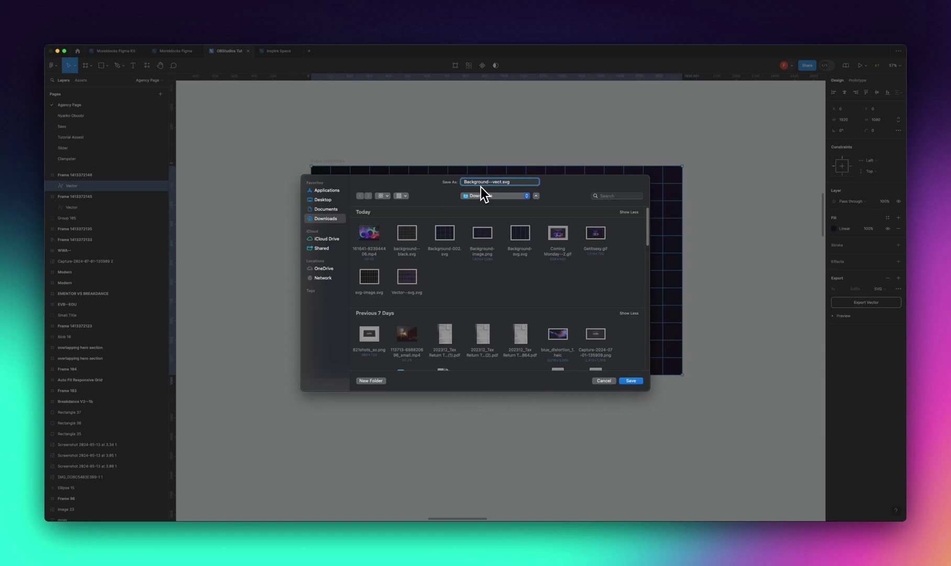
{"action": "key", "text": "Return"}
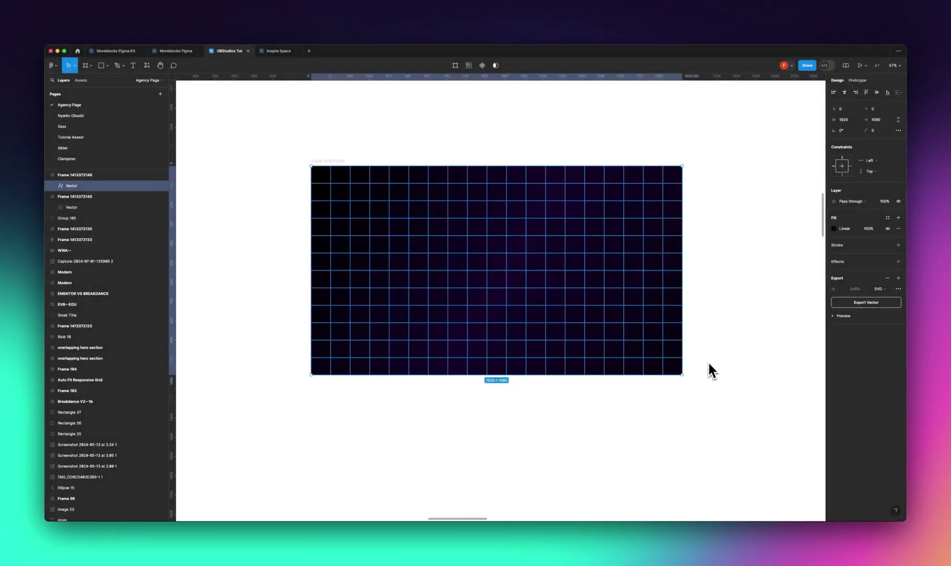
Return to the Breakdance editor and select the hero Section to reveal its dark gradient background.
{"action": "mouse_move", "coordinate": [571, 524]}
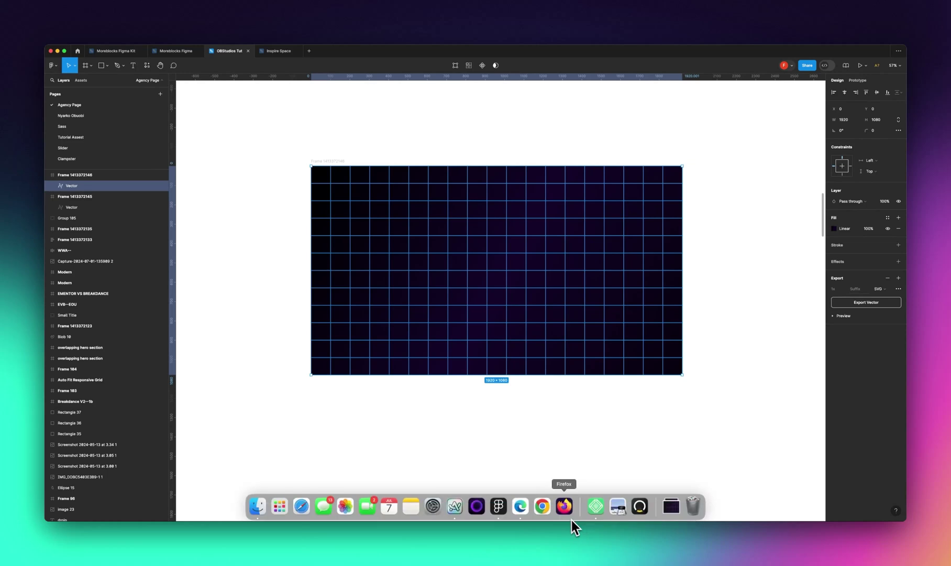
{"action": "left_click", "coordinate": [460, 506]}
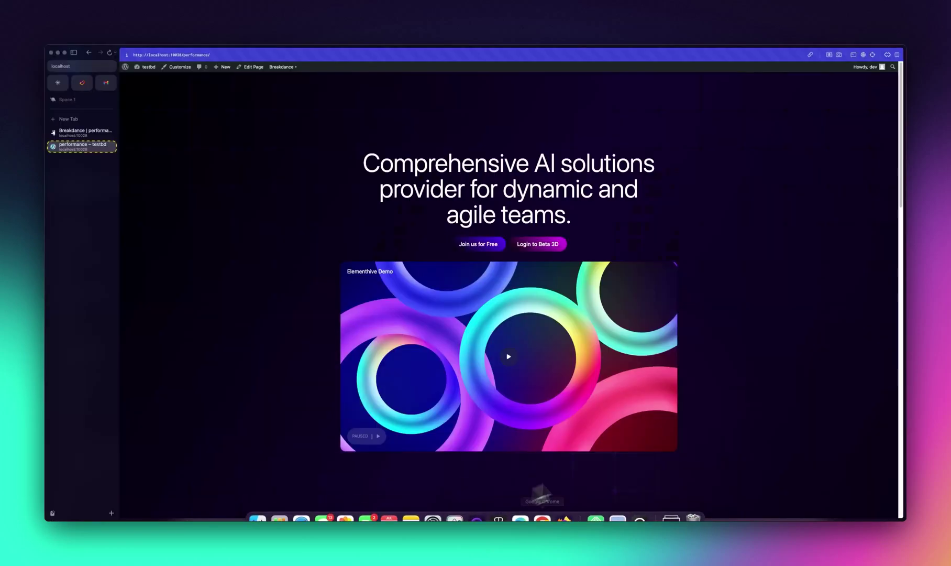
{"action": "left_click", "coordinate": [82, 134]}
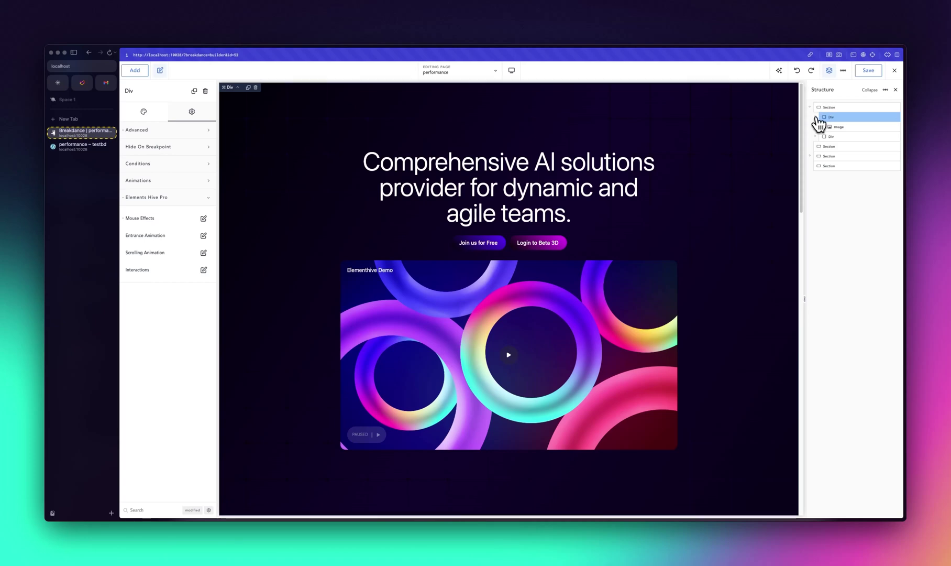
{"action": "left_click", "coordinate": [816, 118]}
{"action": "left_click", "coordinate": [893, 118]}
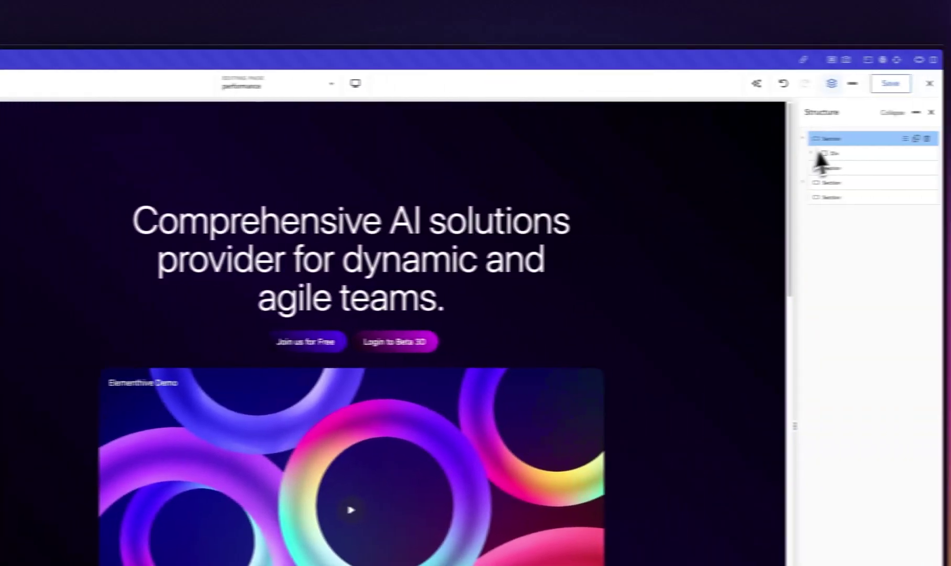
{"action": "left_click", "coordinate": [789, 154]}
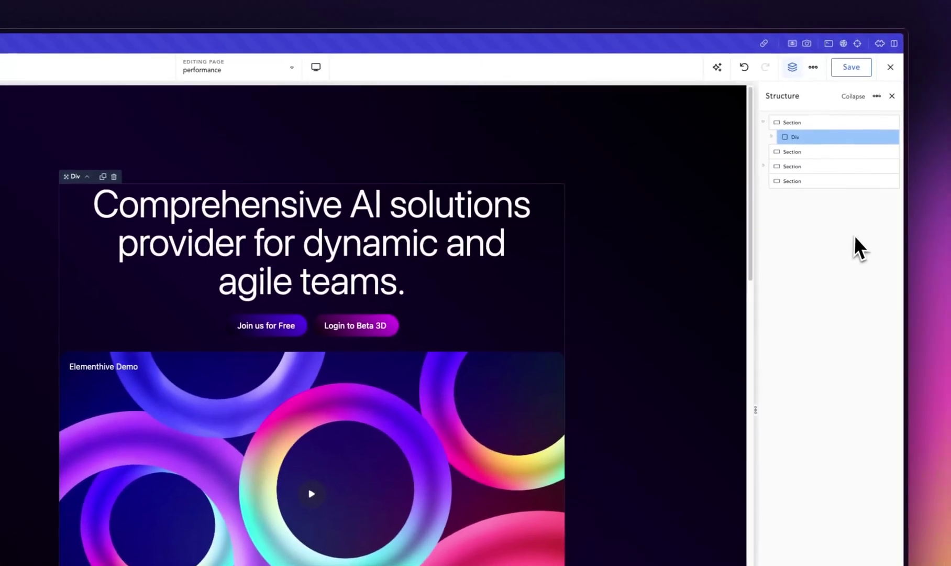
{"action": "left_click", "coordinate": [806, 123]}
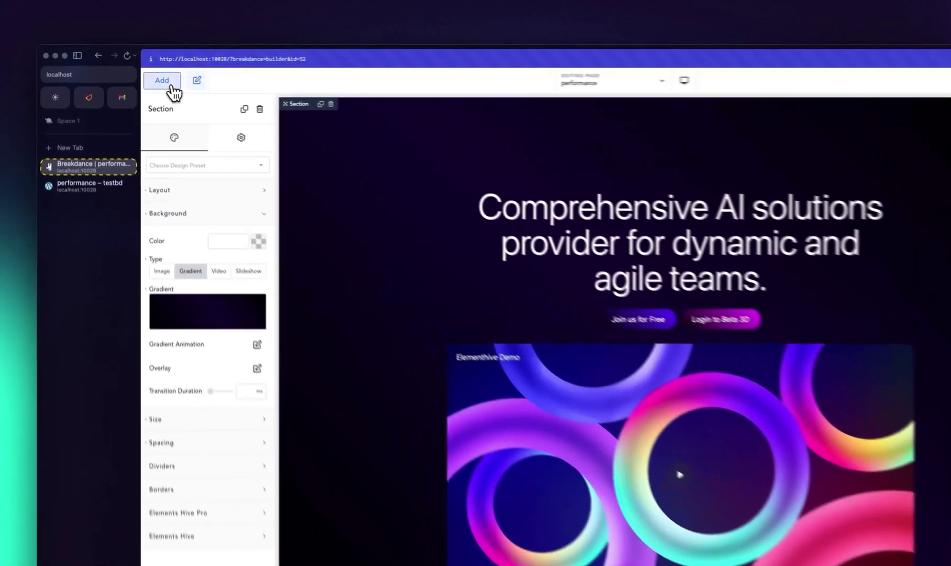
Insert a new empty Div into the hero Section and select it.
{"action": "left_click", "coordinate": [134, 70]}
{"action": "left_click", "coordinate": [212, 285]}
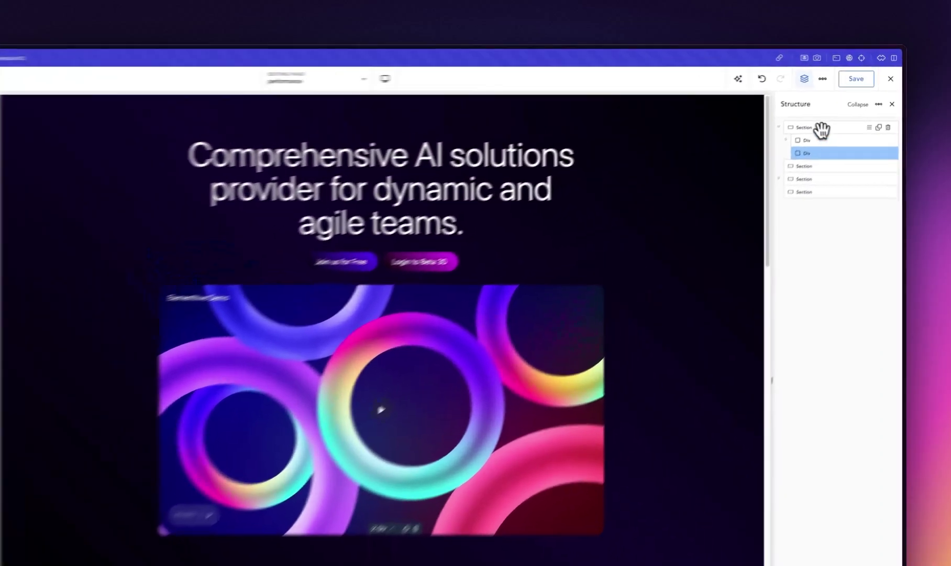
{"action": "left_click", "coordinate": [835, 107]}
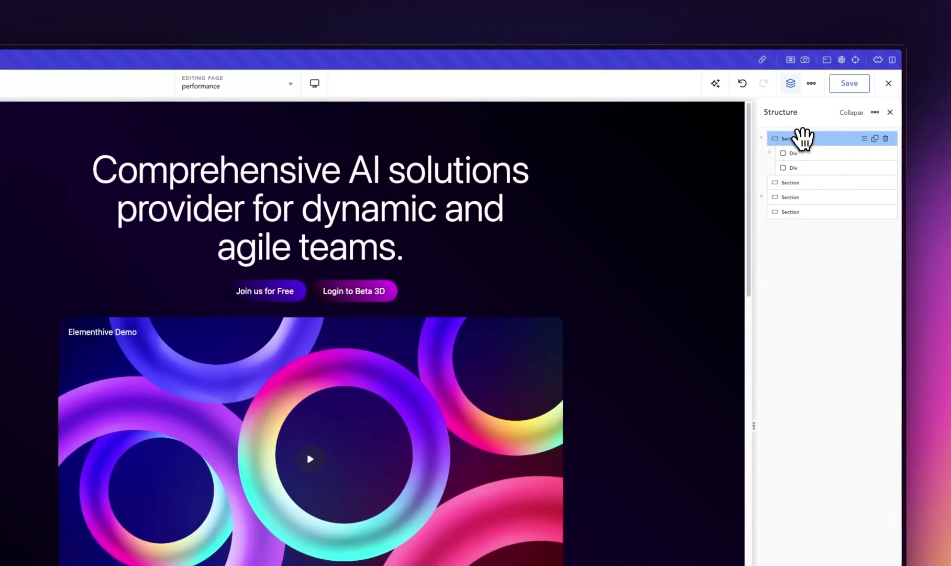
{"action": "left_click", "coordinate": [806, 167]}
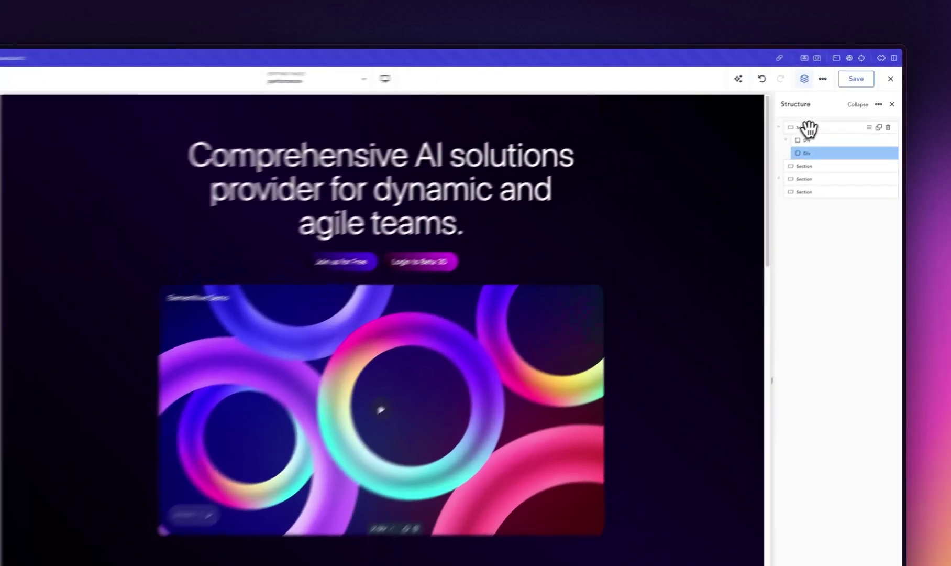
Show the hero Section's Spacing and Size settings: Viewport height, Full width, zero padding.
{"action": "left_click", "coordinate": [830, 107]}
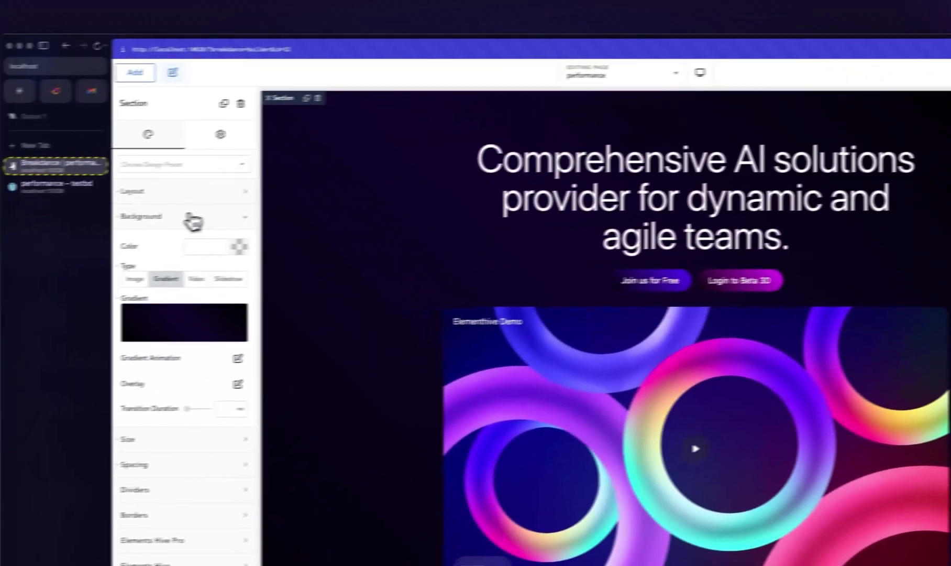
{"action": "left_click", "coordinate": [191, 217]}
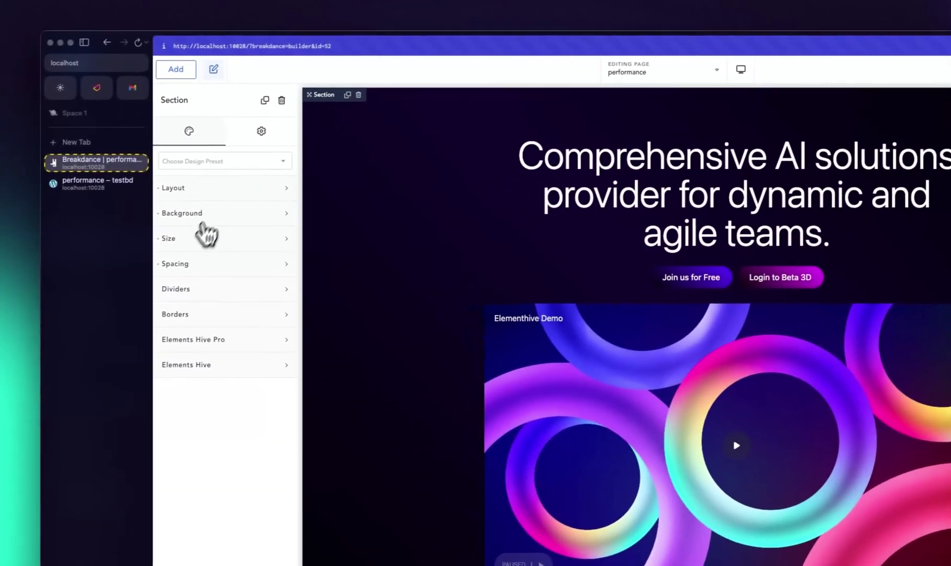
{"action": "left_click", "coordinate": [202, 262]}
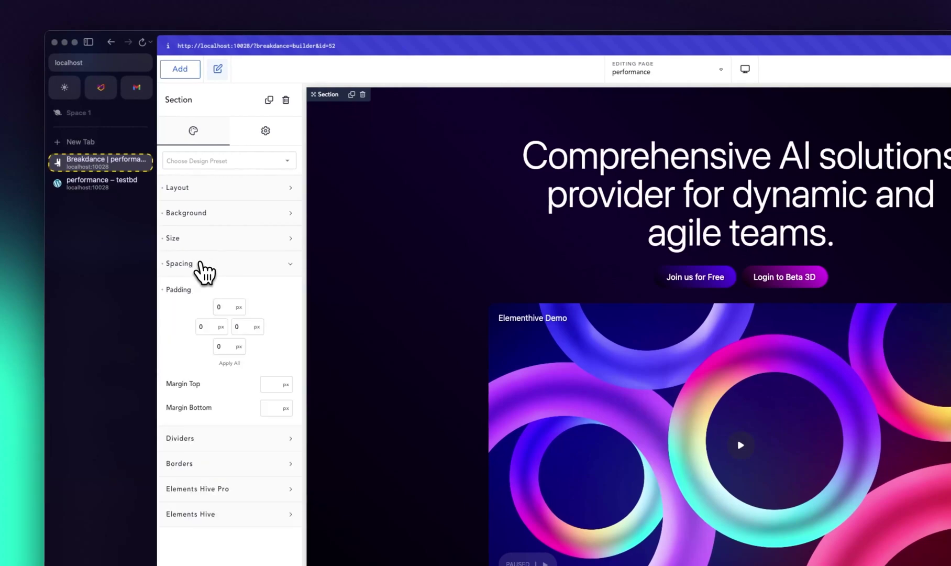
{"action": "left_click", "coordinate": [194, 241]}
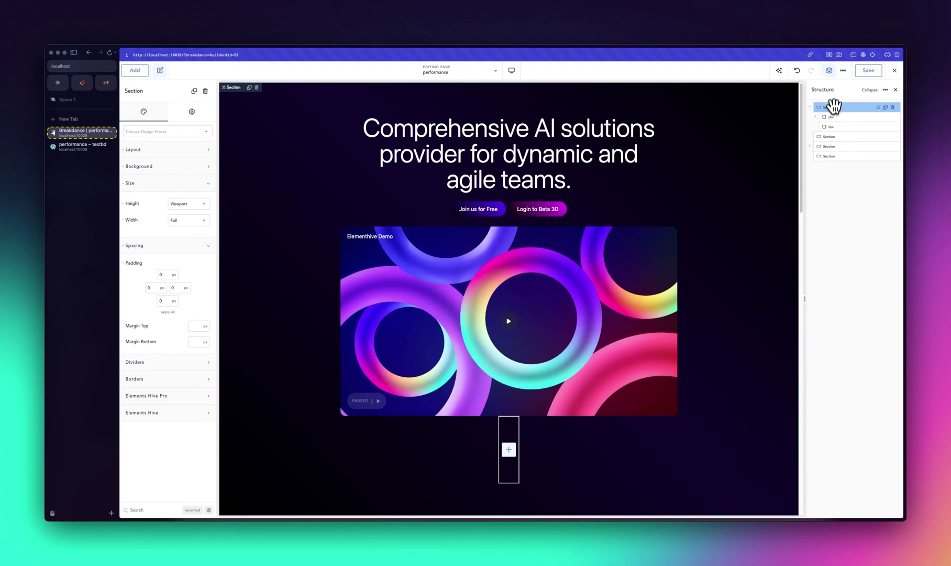
Give the new Div a minimum height of 100% and save the page.
{"action": "left_click", "coordinate": [832, 126]}
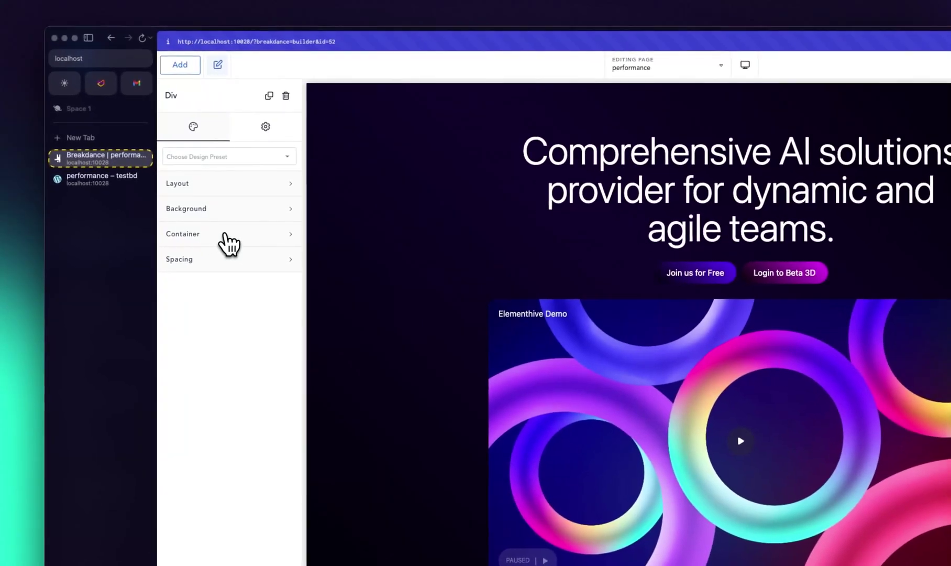
{"action": "left_click", "coordinate": [217, 235]}
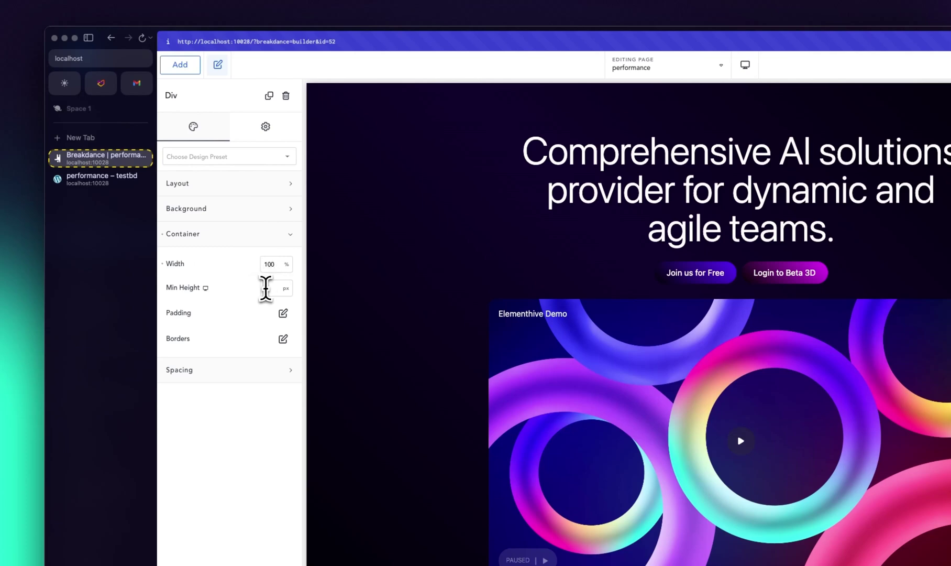
{"action": "type", "text": "%"}
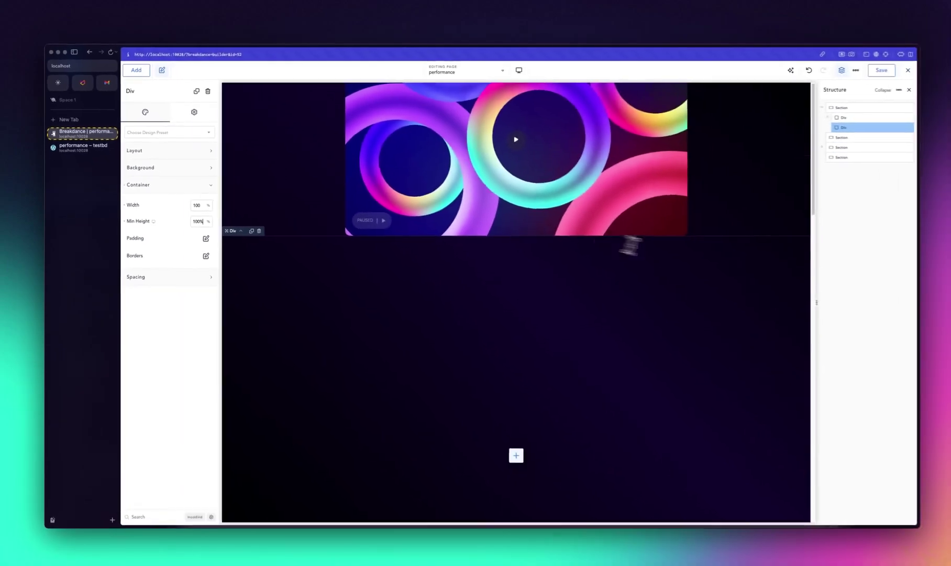
{"action": "scroll", "coordinate": [948, 436], "scroll_direction": "down", "scroll_amount": 5}
{"action": "scroll", "coordinate": [641, 324], "scroll_direction": "up", "scroll_amount": 3}
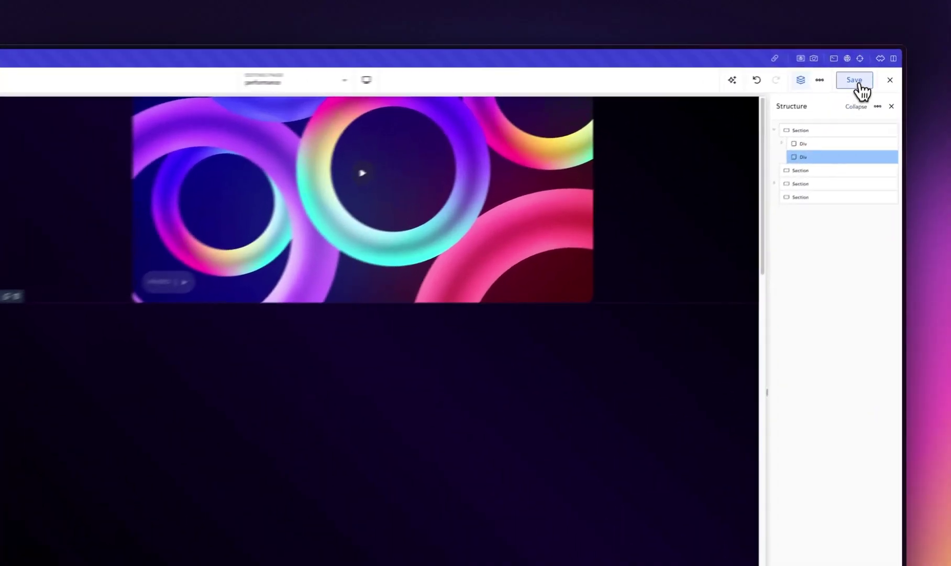
{"action": "left_click", "coordinate": [868, 71]}
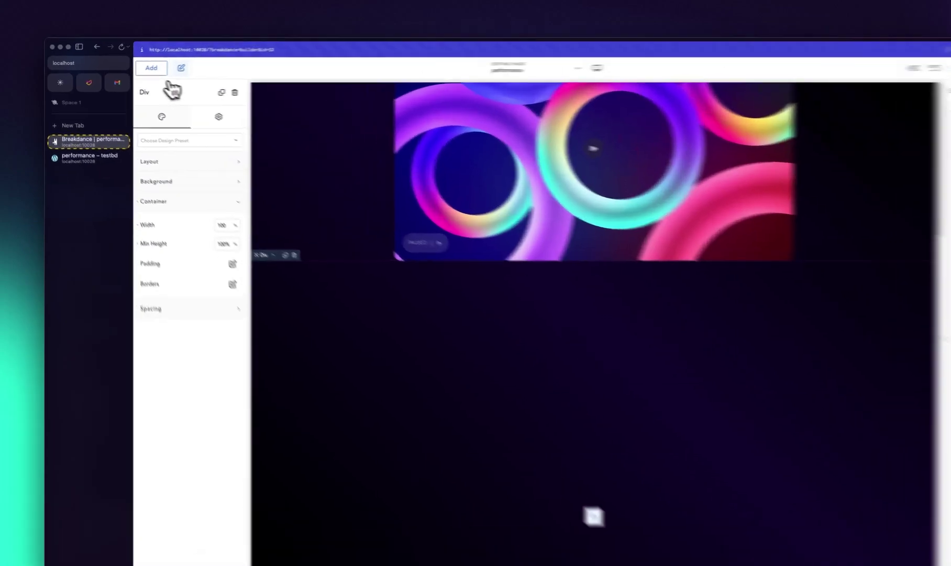
{"action": "left_click", "coordinate": [134, 70]}
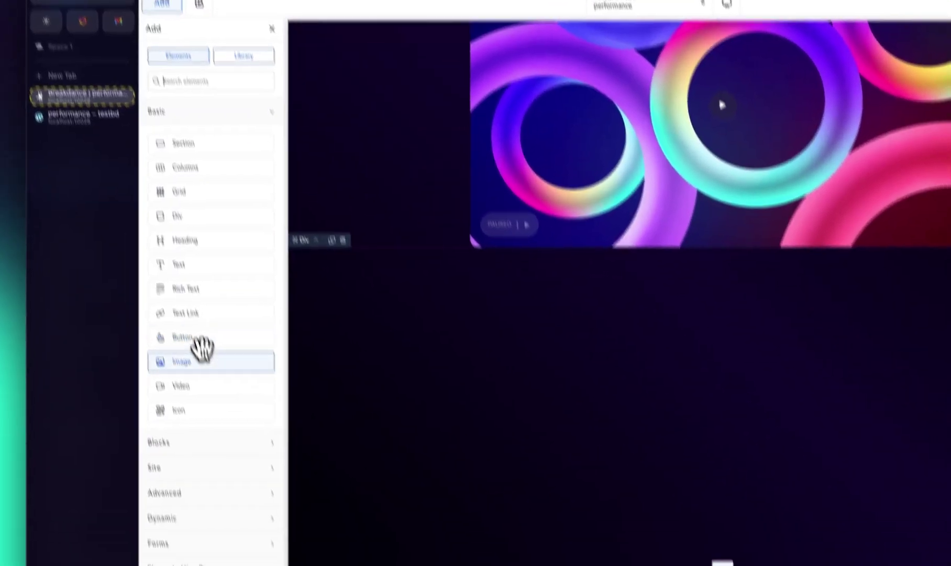
Add an Image to the new Div using the uploaded Background--vect.svg grid from Downloads.
{"action": "left_click", "coordinate": [199, 422]}
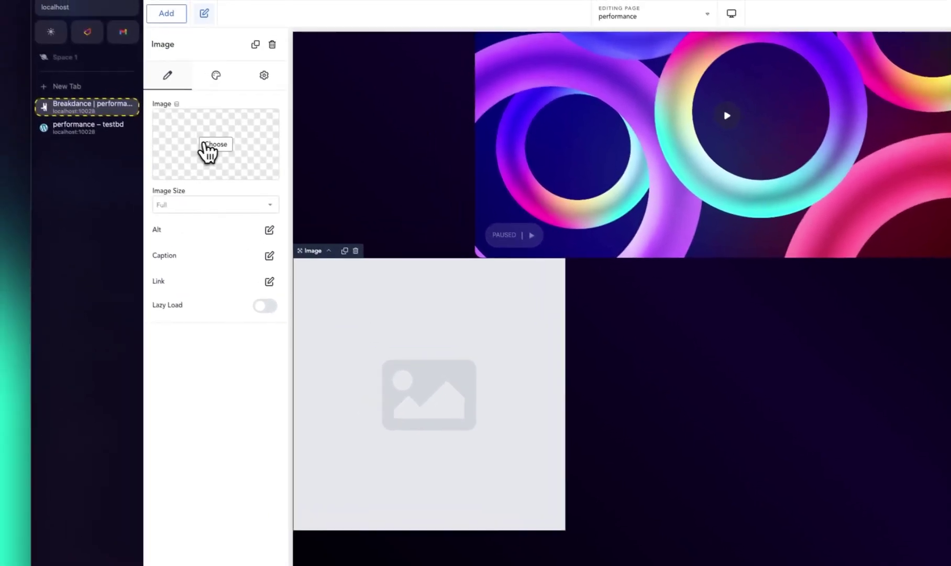
{"action": "left_click", "coordinate": [156, 95]}
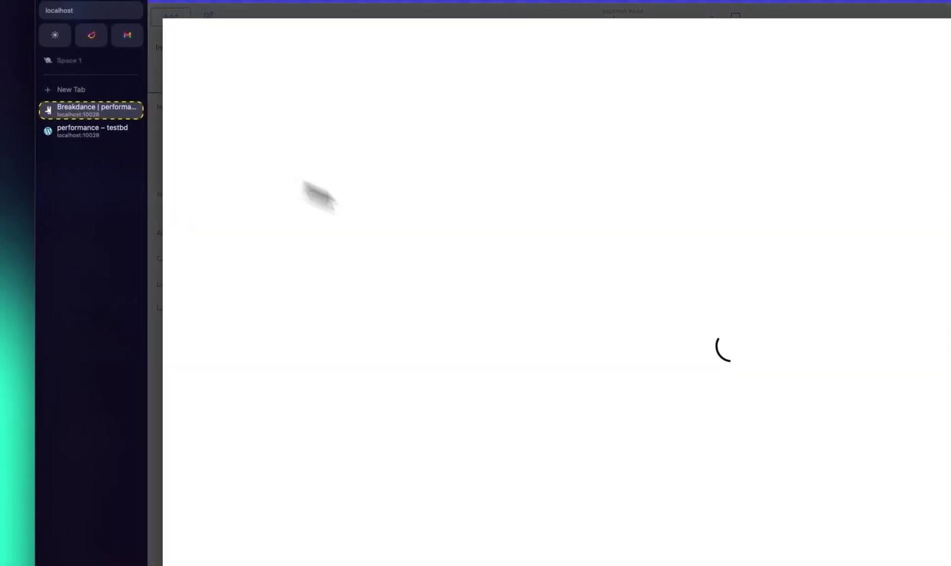
{"action": "left_click", "coordinate": [243, 538]}
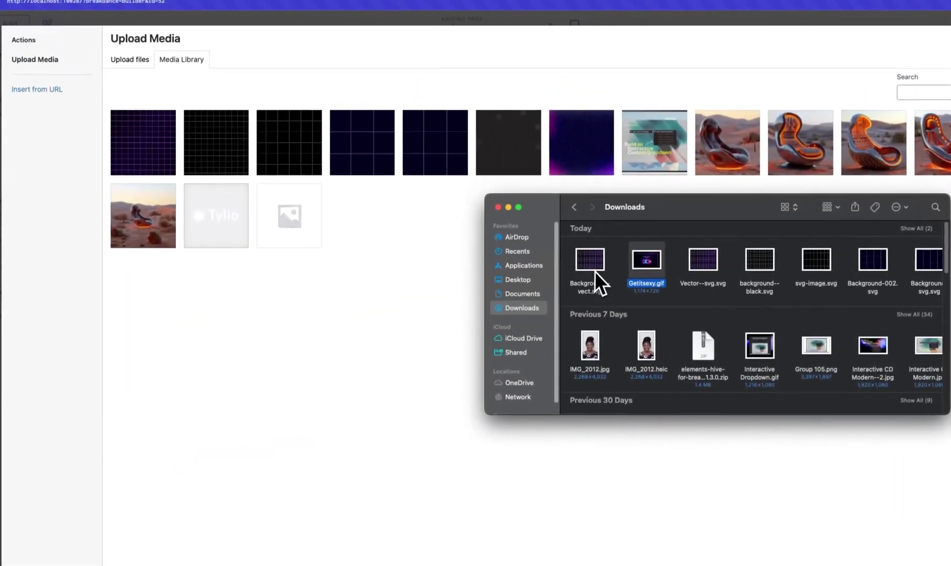
{"action": "left_click", "coordinate": [597, 244]}
{"action": "left_click_drag", "start_coordinate": [598, 244], "coordinate": [378, 298]}
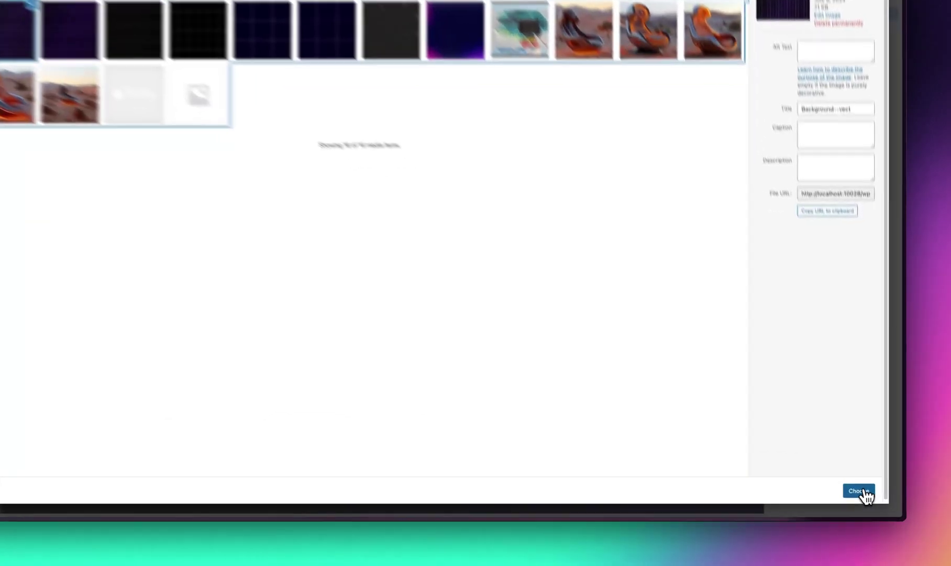
{"action": "left_click", "coordinate": [870, 498]}
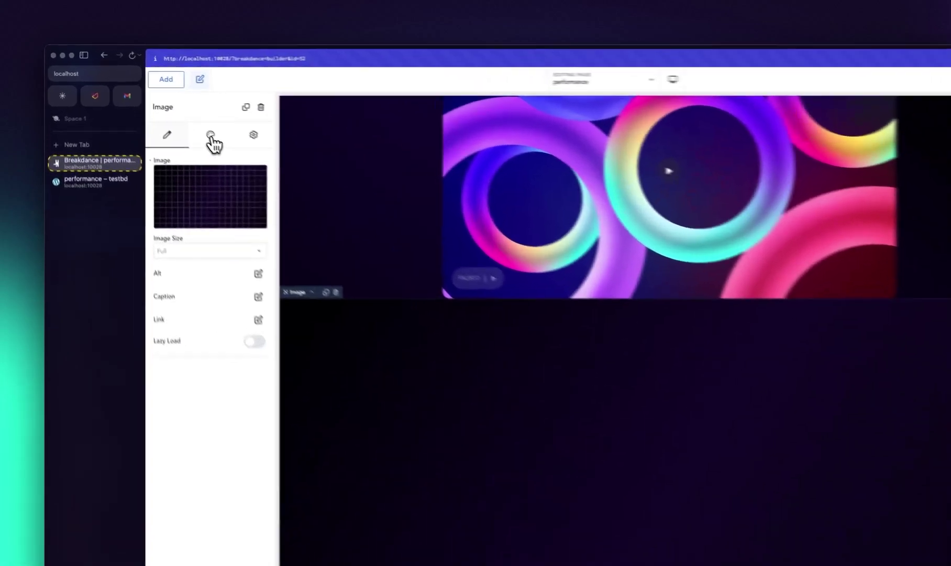
Size the grid Image to 100% width and 100svh height.
{"action": "left_click", "coordinate": [168, 113]}
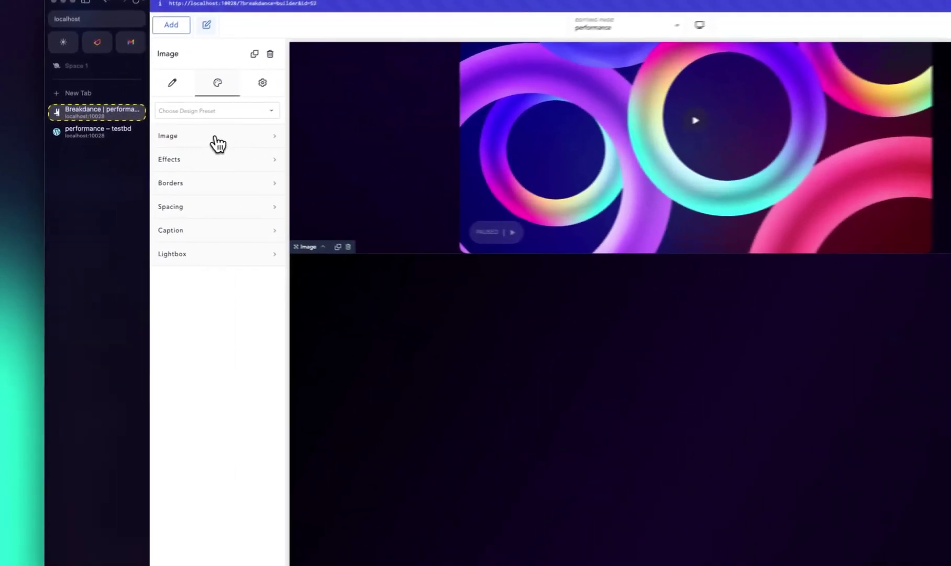
{"action": "left_click", "coordinate": [171, 152]}
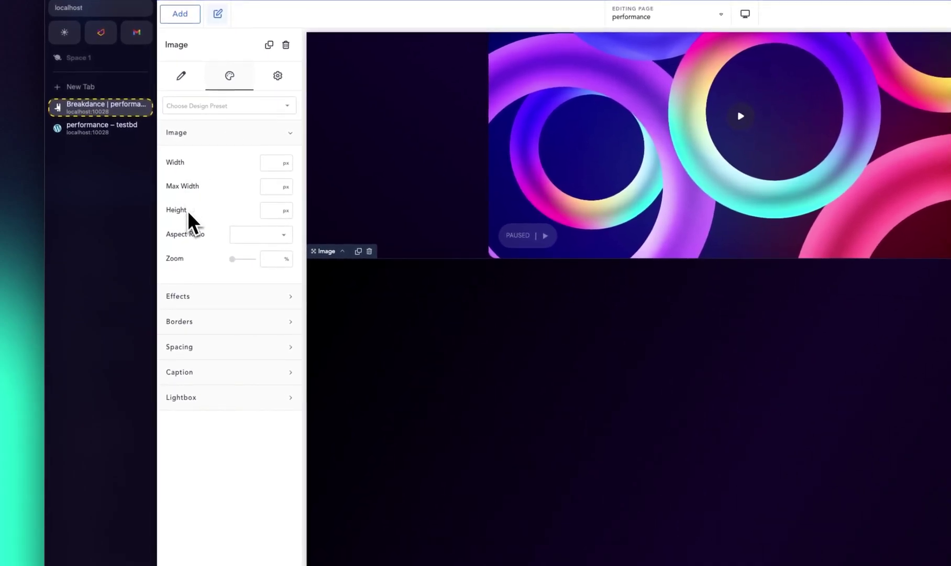
{"action": "left_click", "coordinate": [288, 169]}
{"action": "left_click", "coordinate": [293, 210]}
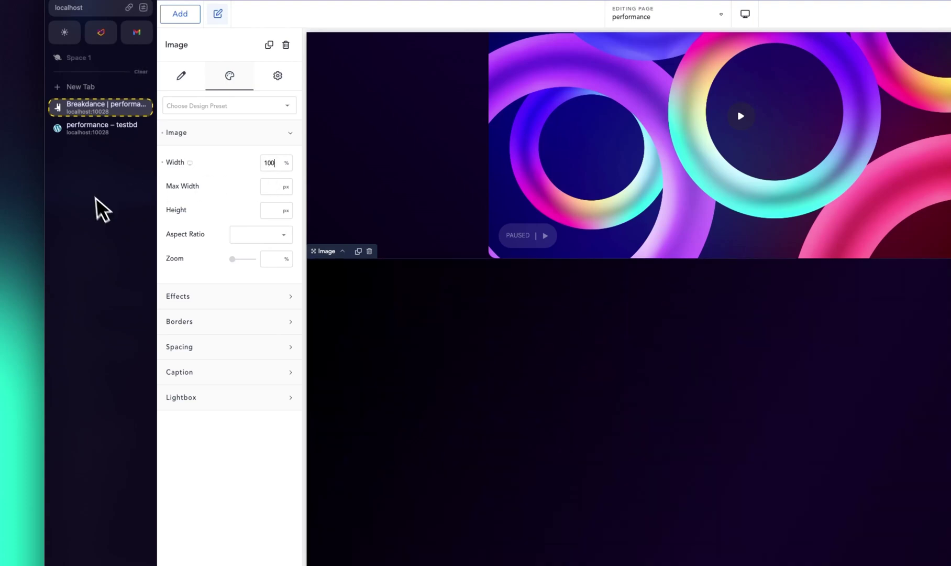
{"action": "left_click", "coordinate": [287, 210]}
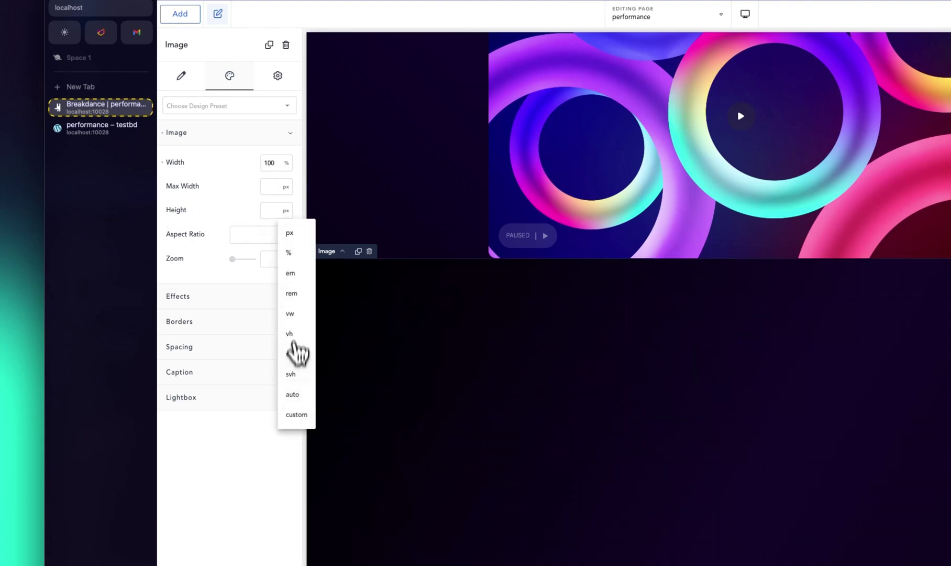
{"action": "left_click", "coordinate": [291, 374]}
{"action": "left_click", "coordinate": [272, 210]}
{"action": "type", "text": "100"}
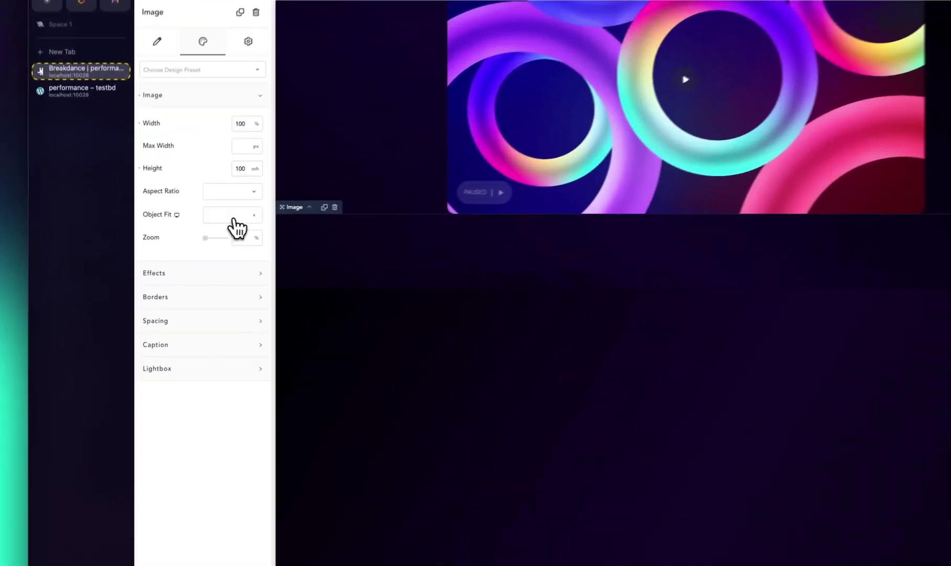
Set the image's object fit to Cover and save the page.
{"action": "left_click", "coordinate": [191, 235]}
{"action": "left_click", "coordinate": [248, 218]}
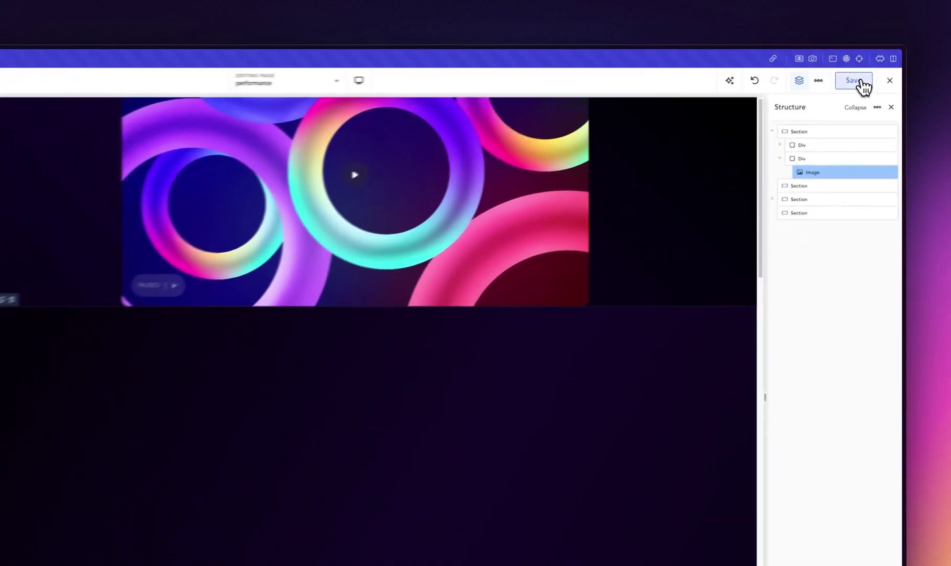
{"action": "left_click", "coordinate": [868, 71]}
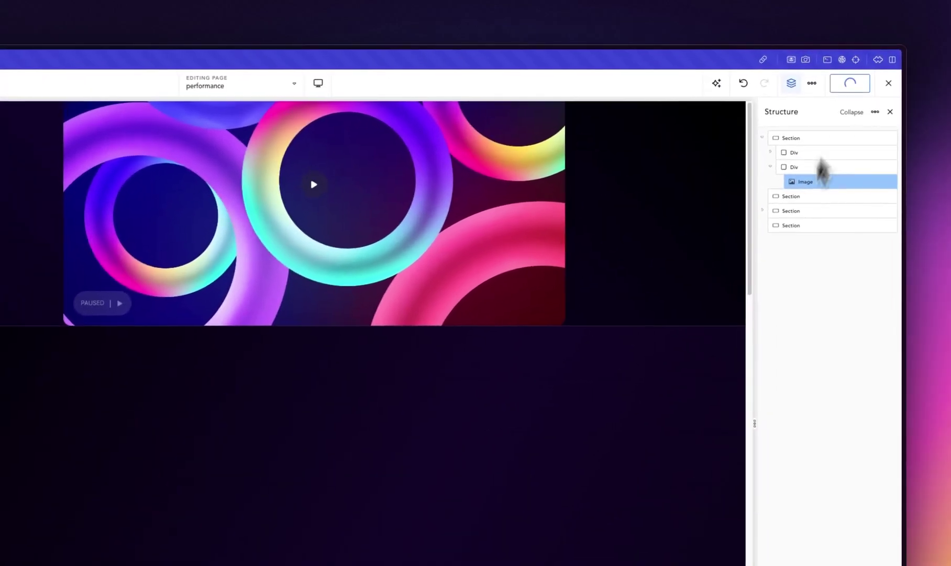
Set the hero's second Div to absolute position.
{"action": "left_click", "coordinate": [773, 168]}
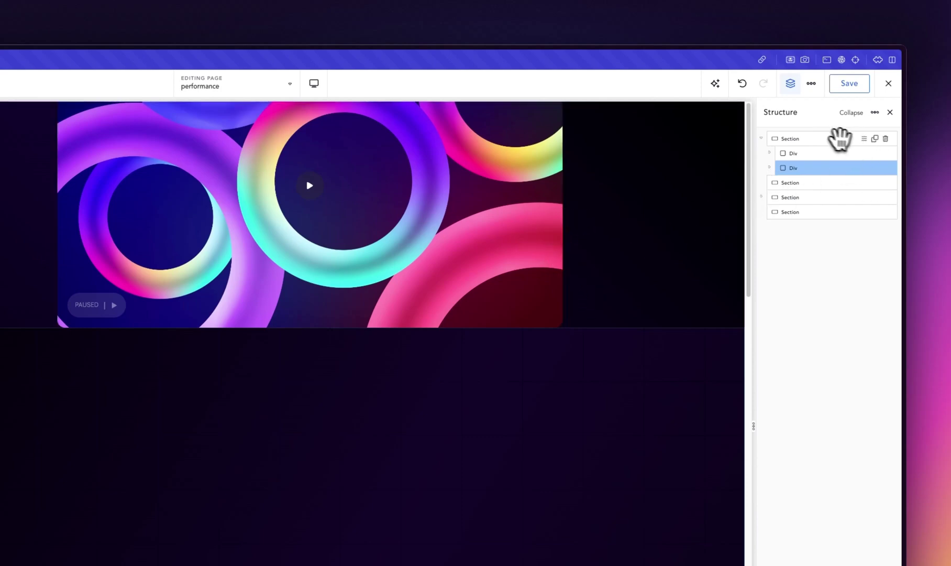
{"action": "left_click", "coordinate": [819, 138]}
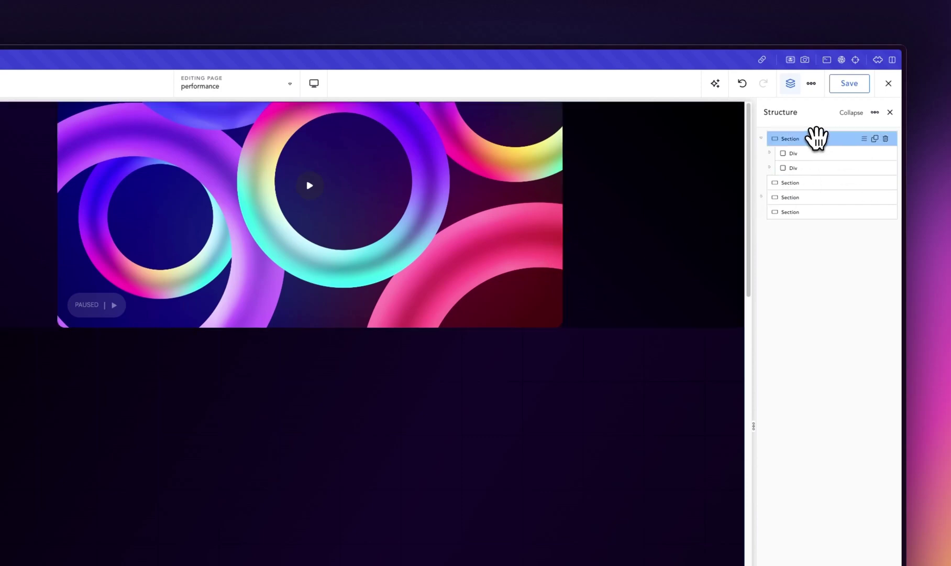
{"action": "left_click", "coordinate": [805, 169]}
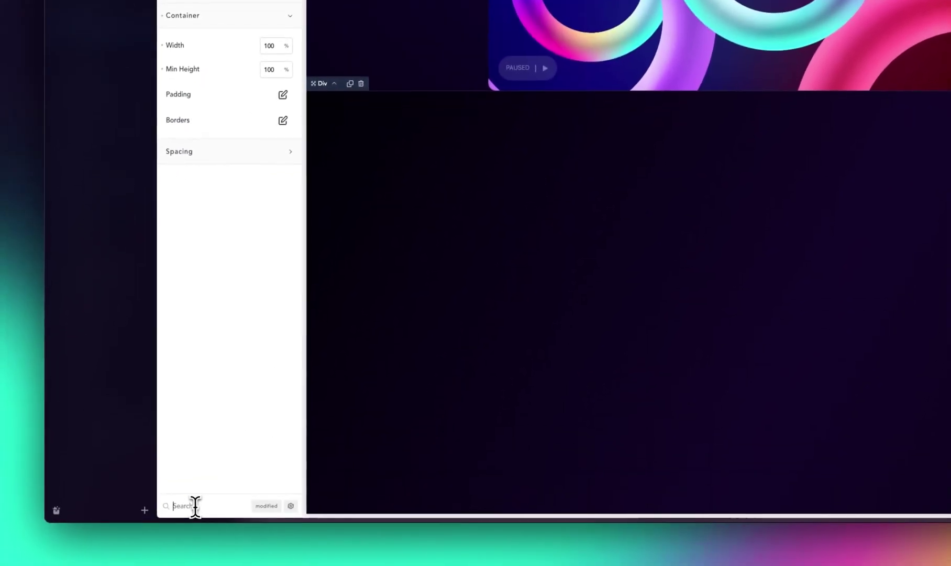
{"action": "left_click", "coordinate": [192, 519]}
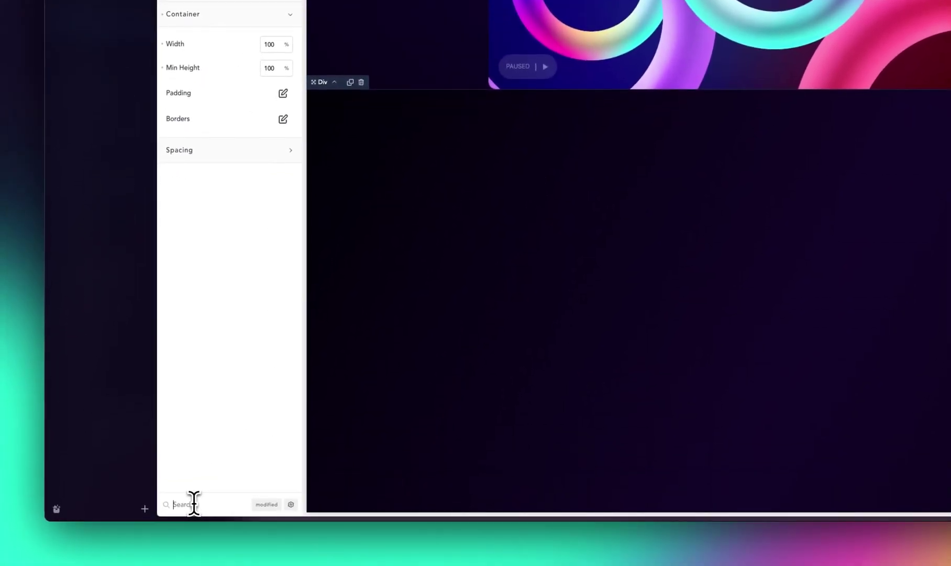
{"action": "type", "text": "positi"}
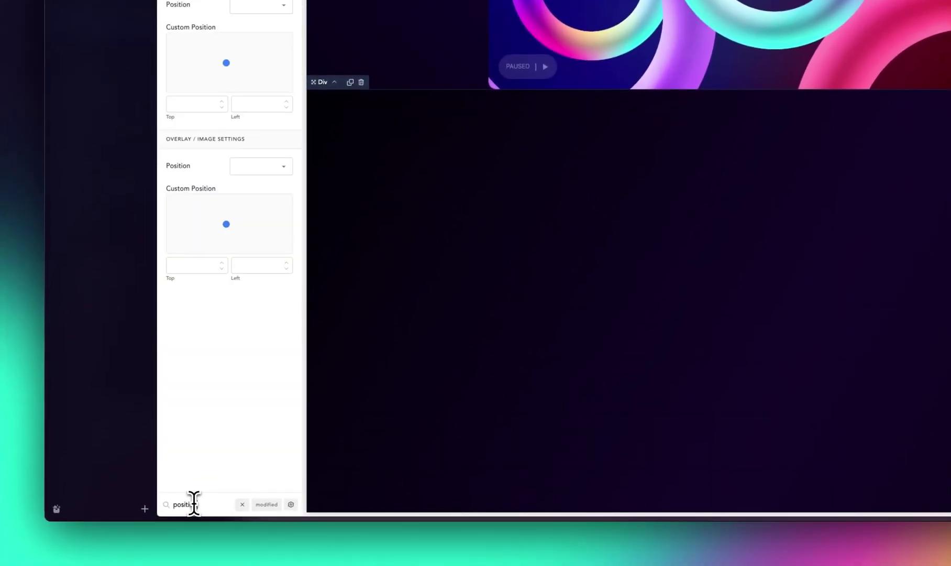
{"action": "scroll", "coordinate": [292, 415], "scroll_direction": "up", "scroll_amount": 10}
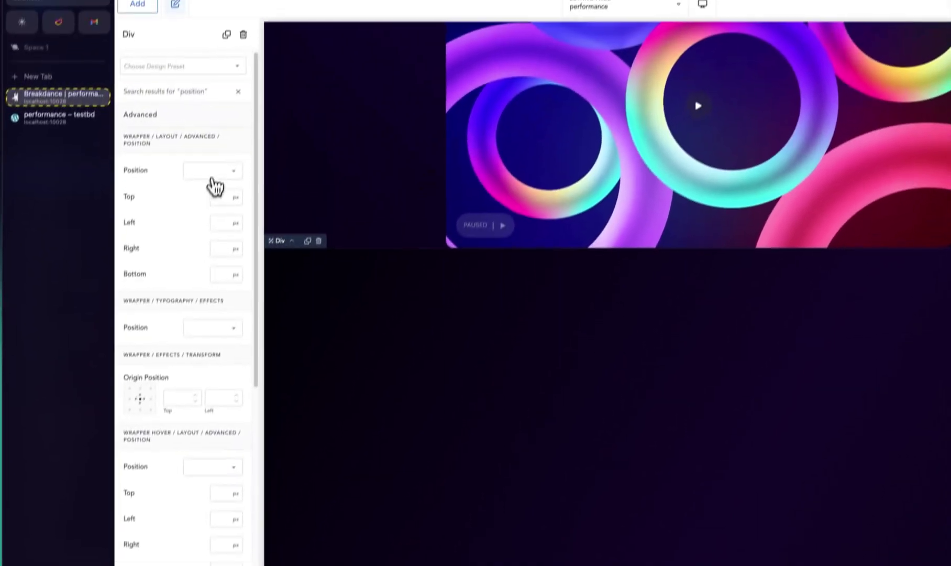
{"action": "left_click", "coordinate": [257, 13]}
{"action": "left_click", "coordinate": [204, 239]}
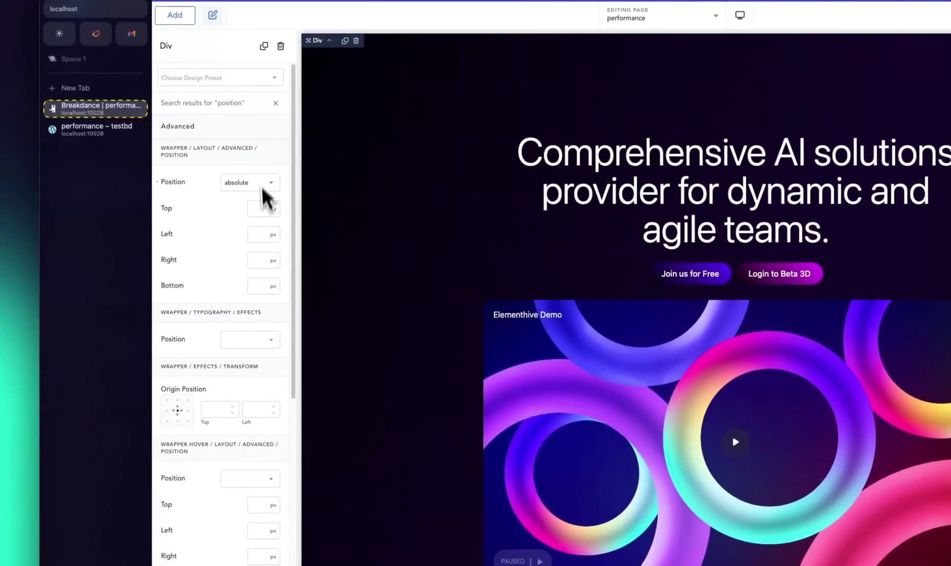
Give the second Div a z-index of 1.
{"action": "left_click", "coordinate": [170, 130]}
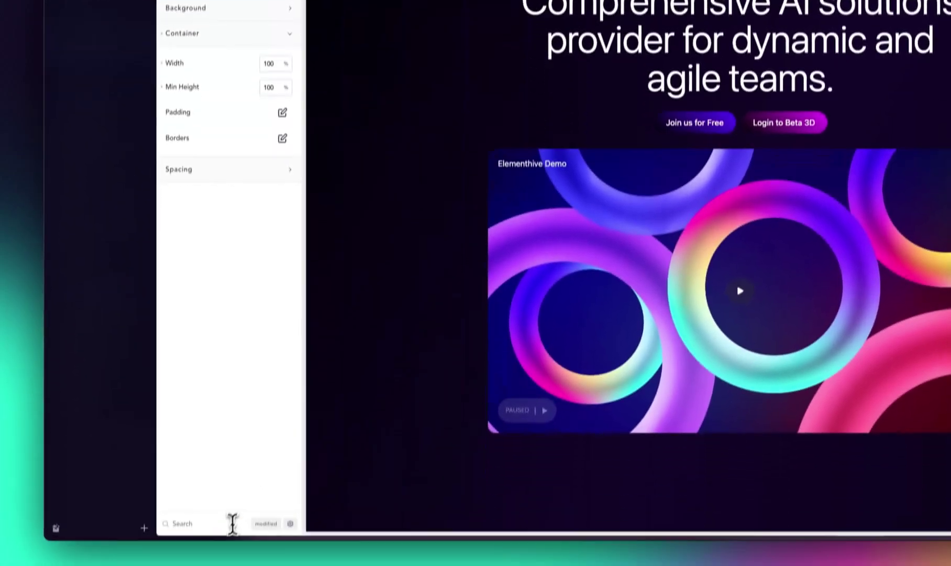
{"action": "type", "text": "ind"}
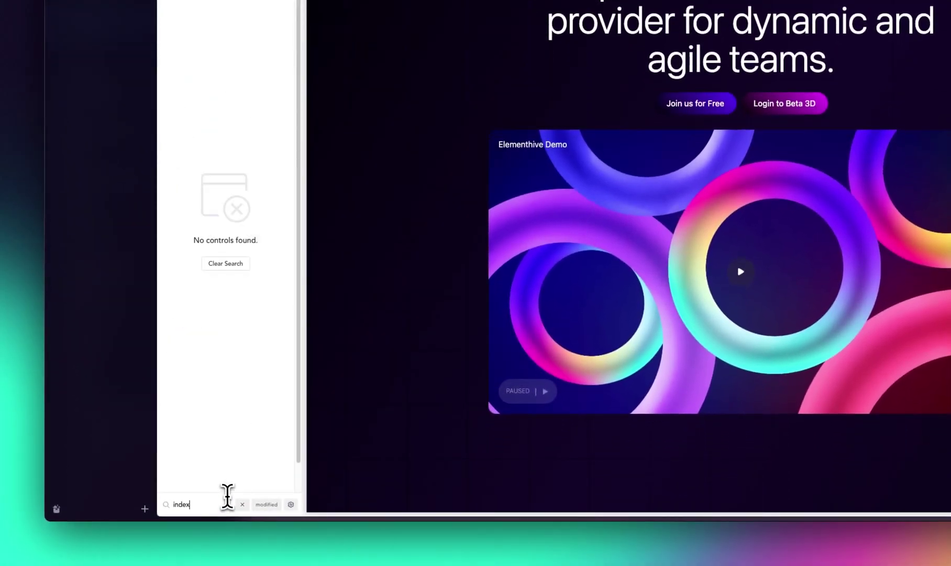
{"action": "type", "text": "ex"}
{"action": "left_click", "coordinate": [291, 504]}
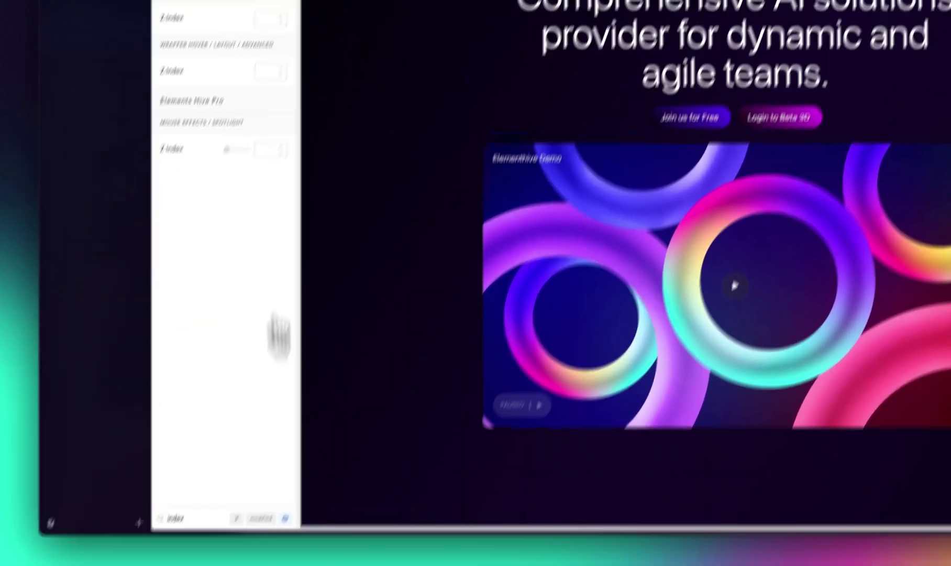
{"action": "left_click", "coordinate": [265, 21]}
{"action": "type", "text": "1"}
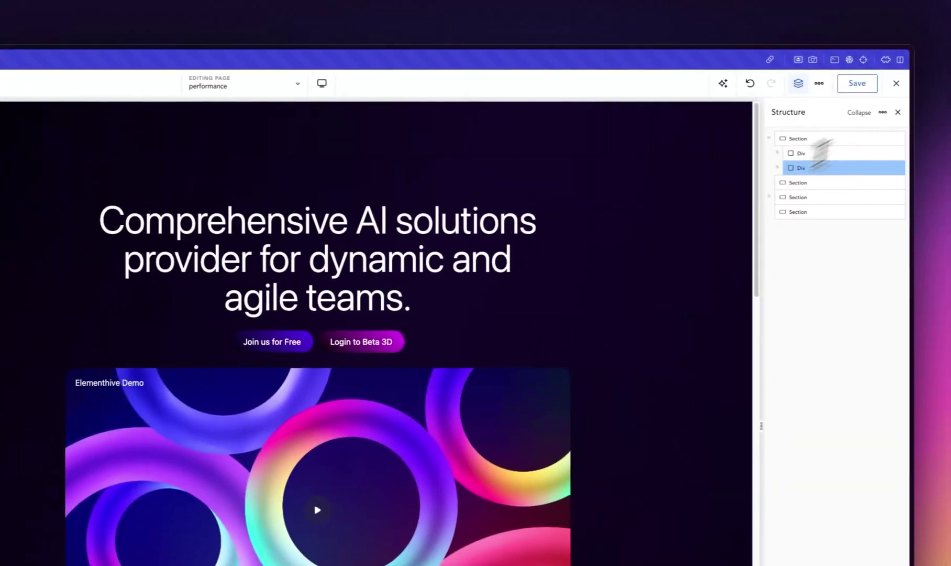
Save, preview the live performance page, then return to the editor and select the first Div.
{"action": "left_click", "coordinate": [857, 83]}
{"action": "left_click", "coordinate": [887, 84]}
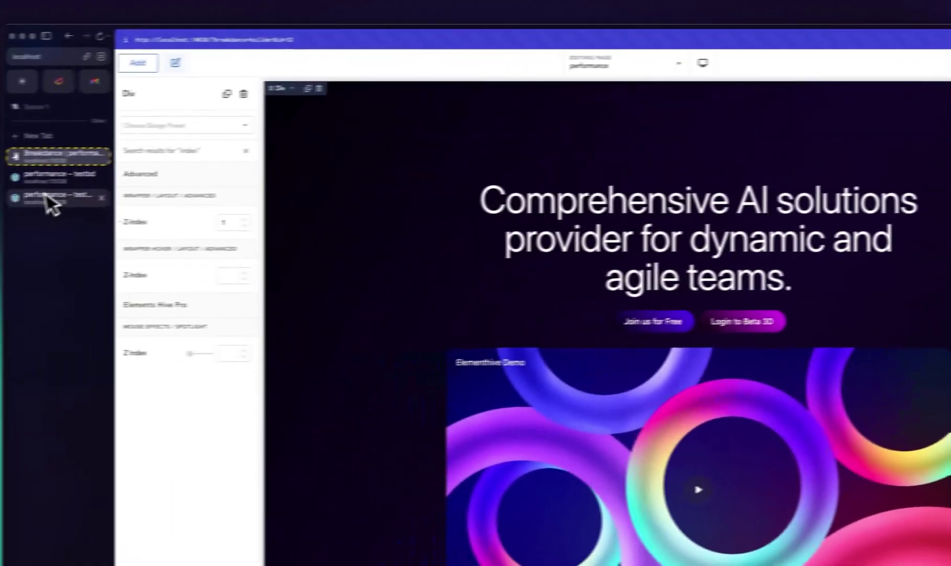
{"action": "left_click", "coordinate": [47, 196]}
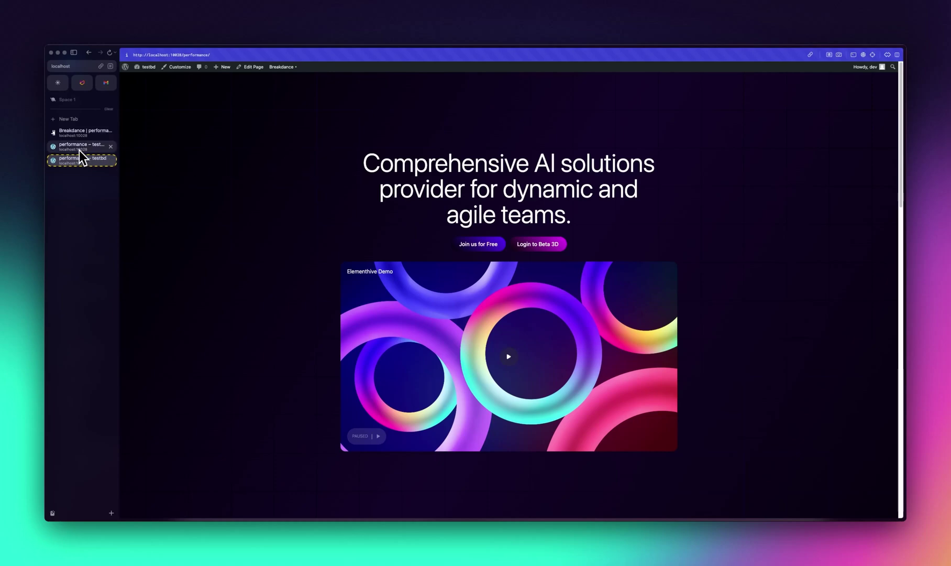
{"action": "left_click", "coordinate": [84, 132]}
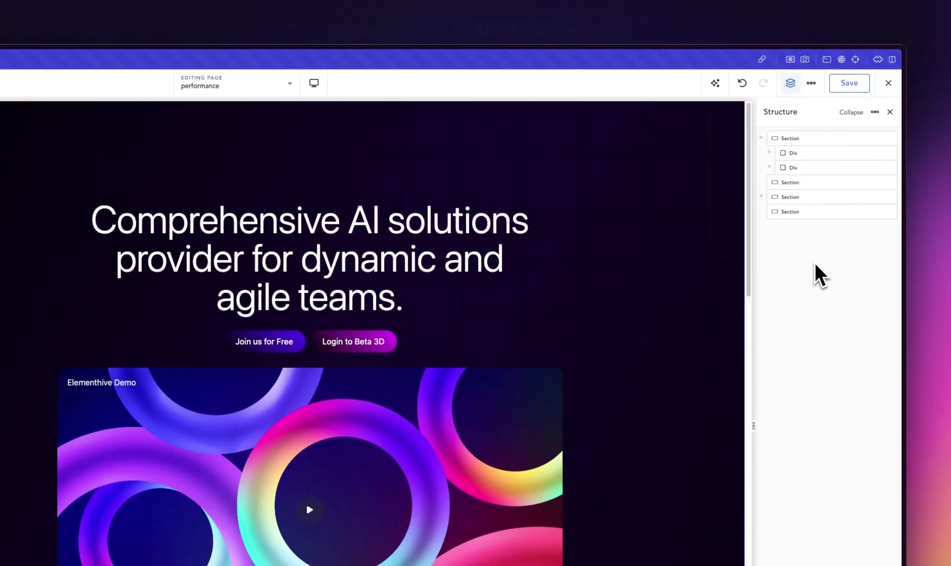
{"action": "left_click", "coordinate": [797, 153]}
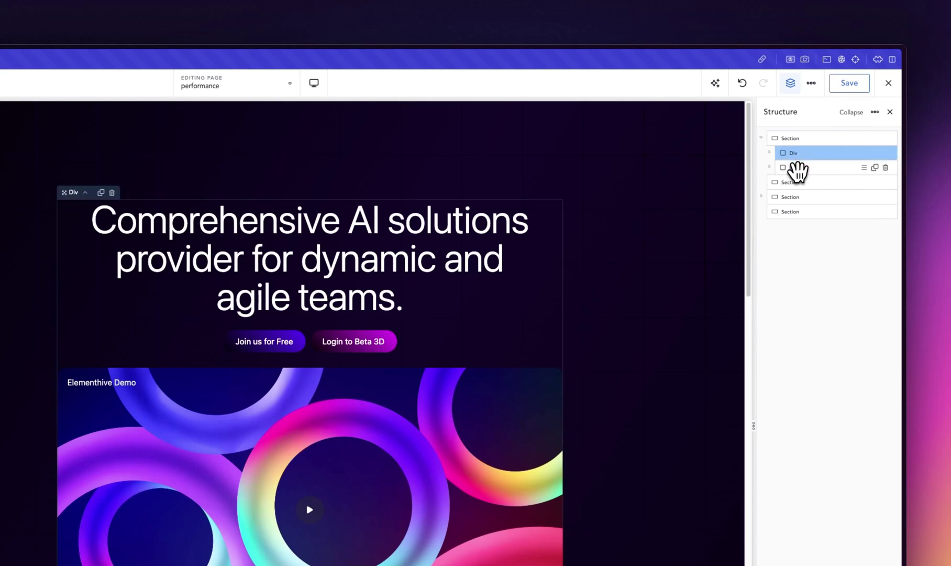
Rename the second Div to Spotlight and expand its Elements Hive Pro settings.
{"action": "left_click", "coordinate": [796, 167]}
{"action": "left_click", "coordinate": [794, 167]}
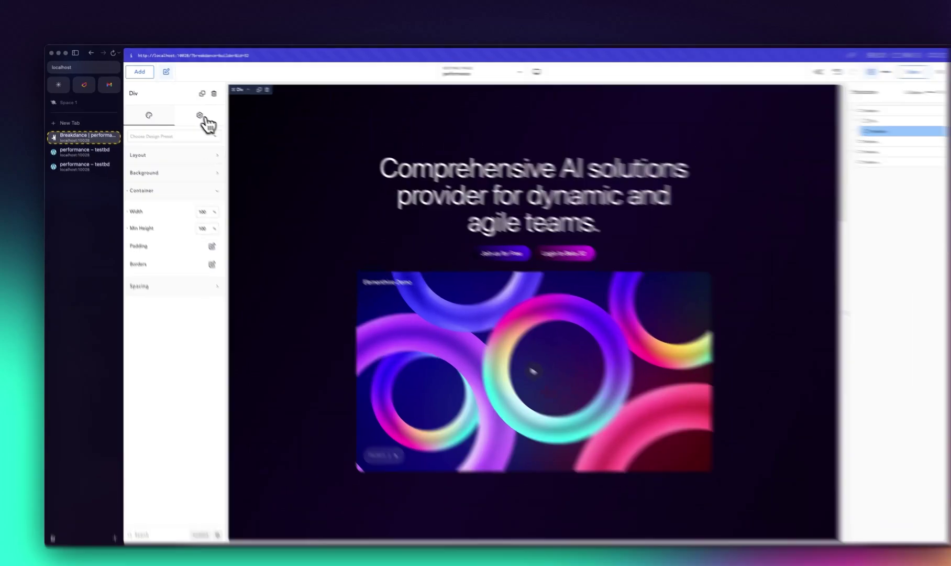
{"action": "left_click", "coordinate": [192, 111]}
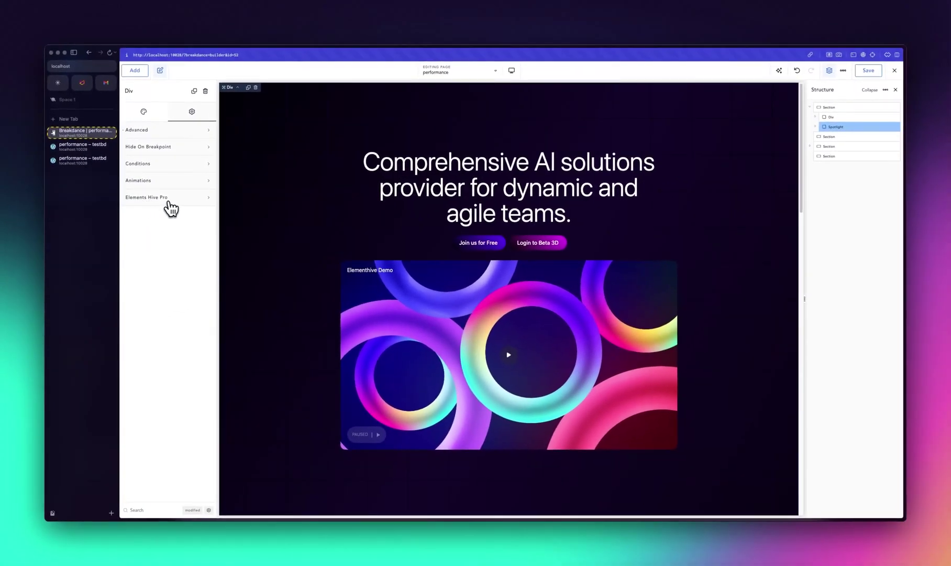
{"action": "left_click", "coordinate": [170, 202]}
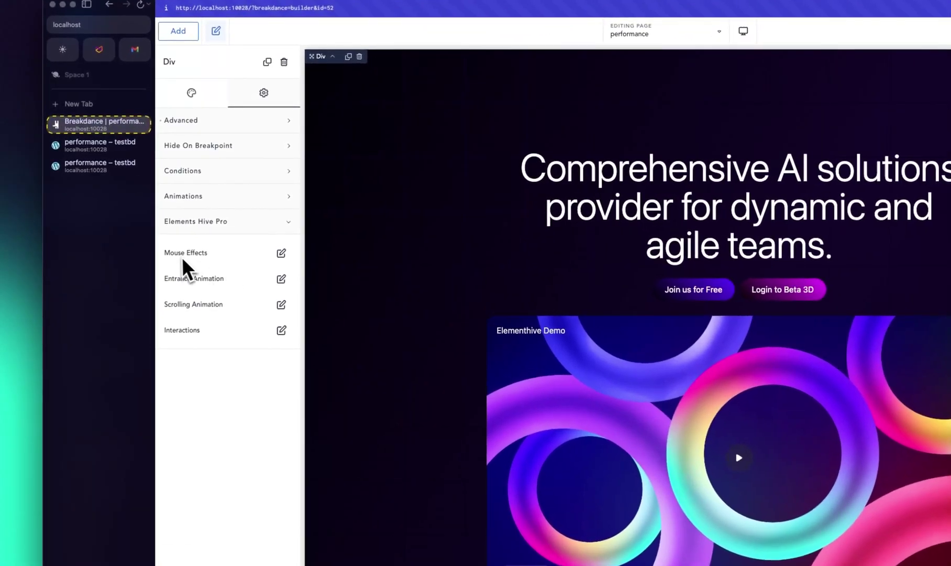
Enable the Spotlight mouse effect on the Spotlight Div.
{"action": "left_click", "coordinate": [281, 253]}
{"action": "left_click_drag", "start_coordinate": [282, 264], "coordinate": [950, 258]}
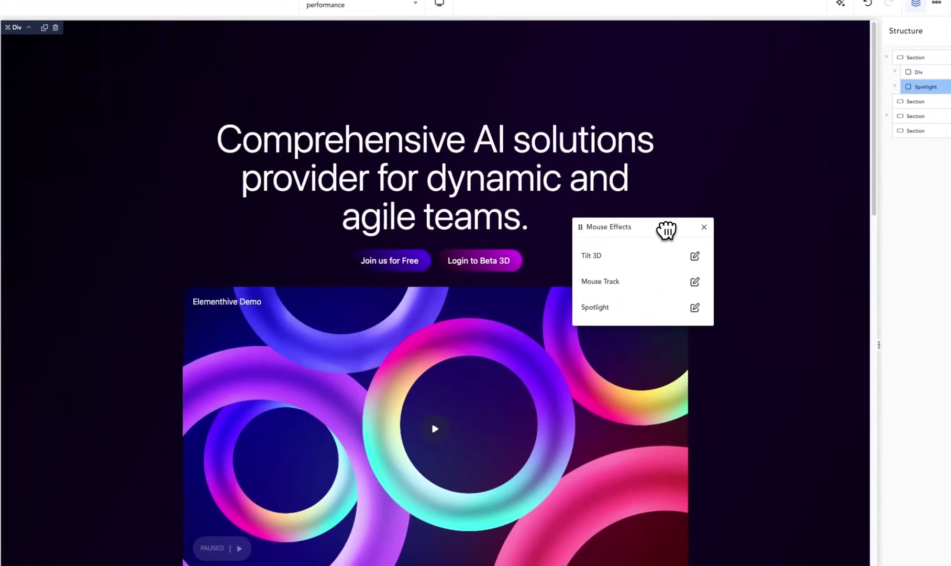
{"action": "left_click_drag", "start_coordinate": [666, 229], "coordinate": [668, 220]}
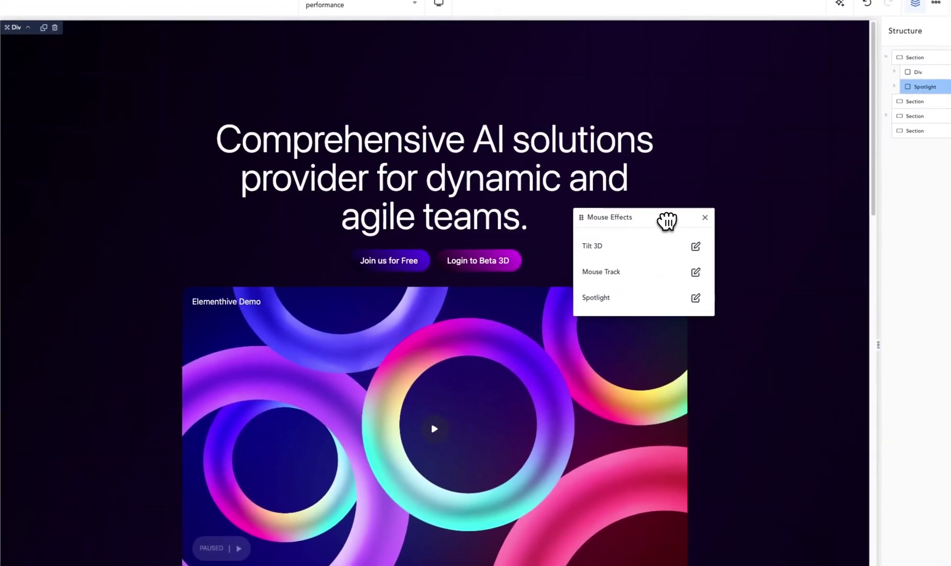
{"action": "left_click", "coordinate": [696, 298]}
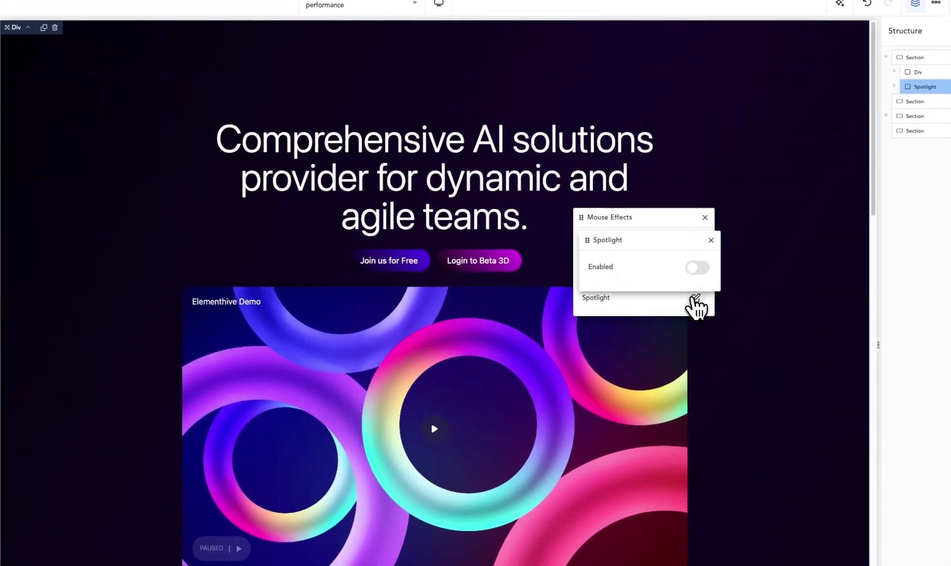
{"action": "left_click", "coordinate": [694, 267]}
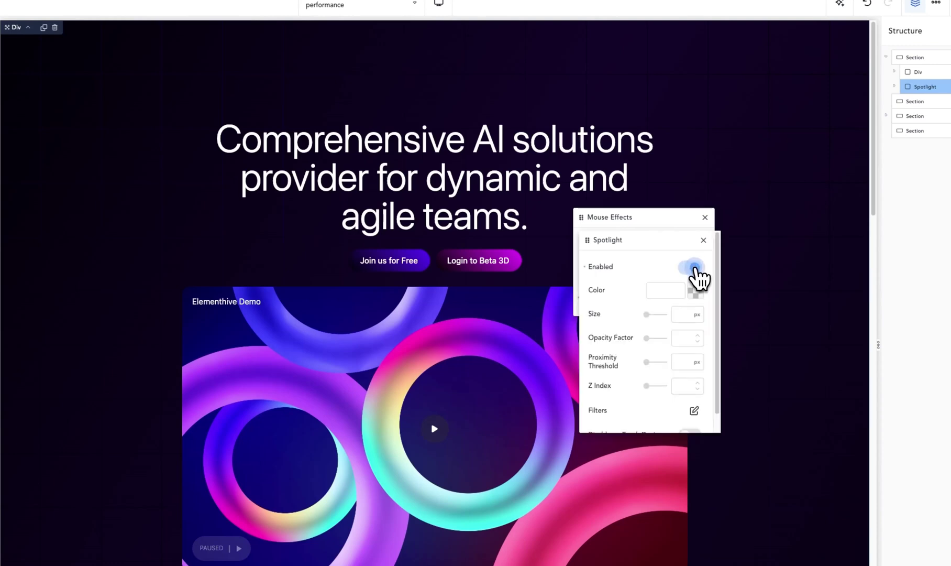
{"action": "left_click_drag", "start_coordinate": [662, 242], "coordinate": [778, 186]}
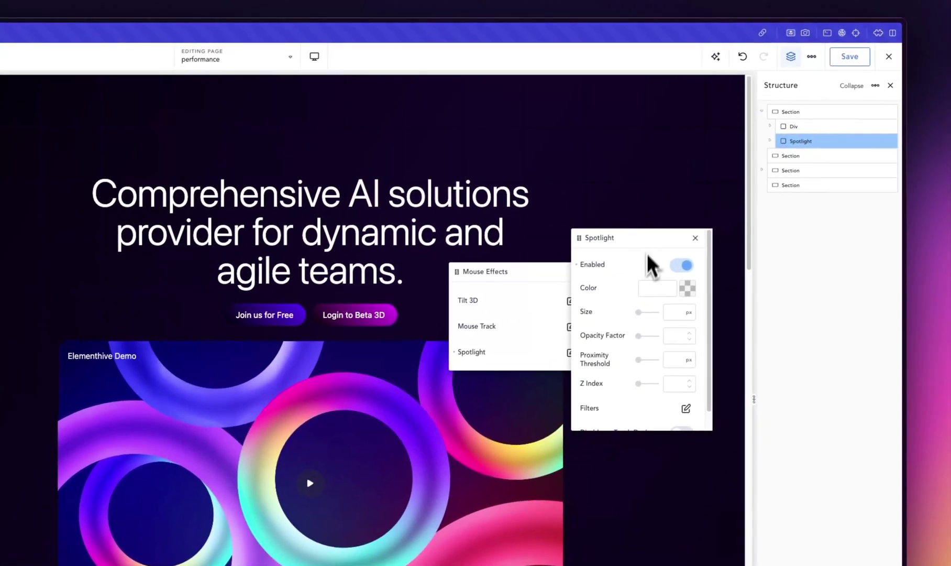
Colour the spotlight purple #8C00FF and save the page.
{"action": "left_click", "coordinate": [686, 288]}
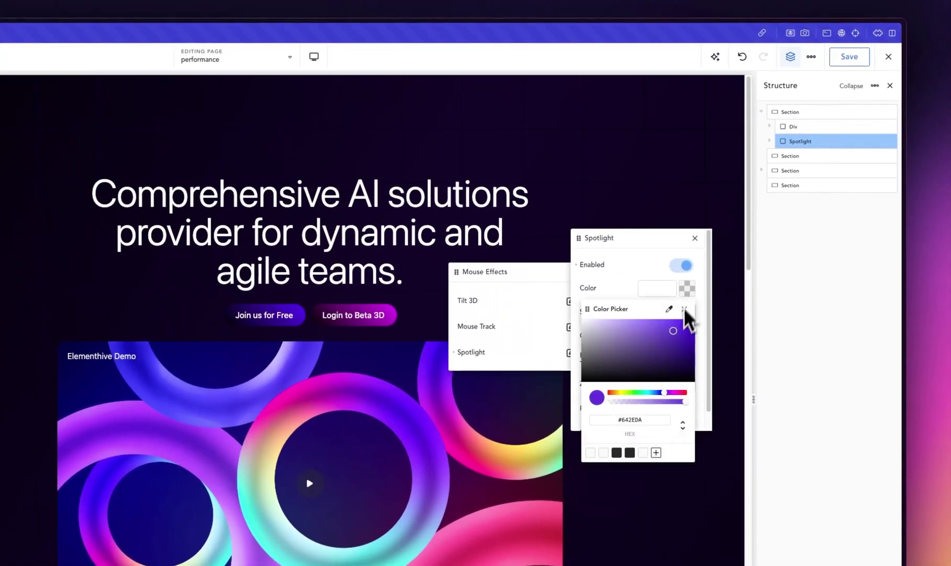
{"action": "mouse_move", "coordinate": [661, 394]}
{"action": "left_mouse_down"}
{"action": "mouse_move", "coordinate": [693, 393]}
{"action": "mouse_move", "coordinate": [671, 392]}
{"action": "left_mouse_up"}
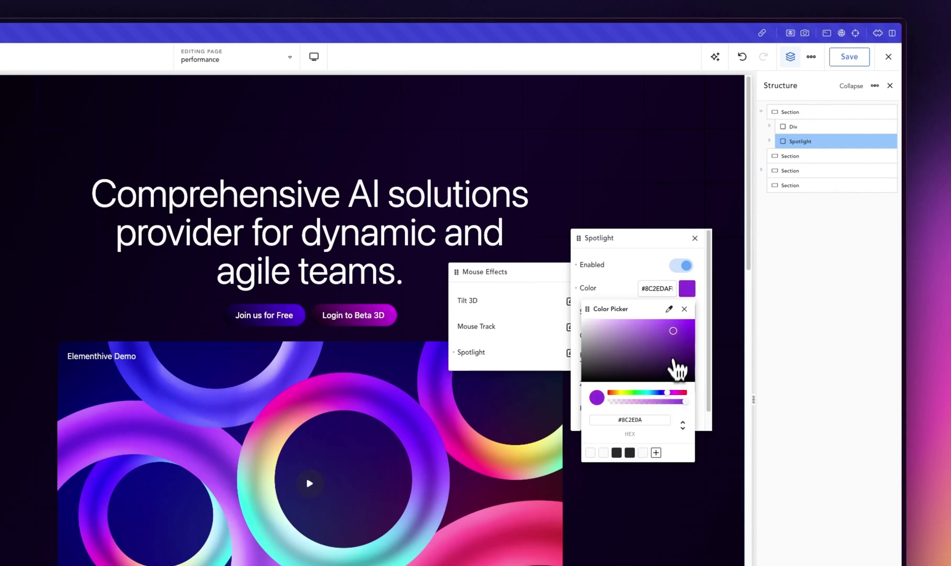
{"action": "left_click_drag", "start_coordinate": [677, 362], "coordinate": [700, 314]}
{"action": "left_click_drag", "start_coordinate": [667, 396], "coordinate": [675, 393]}
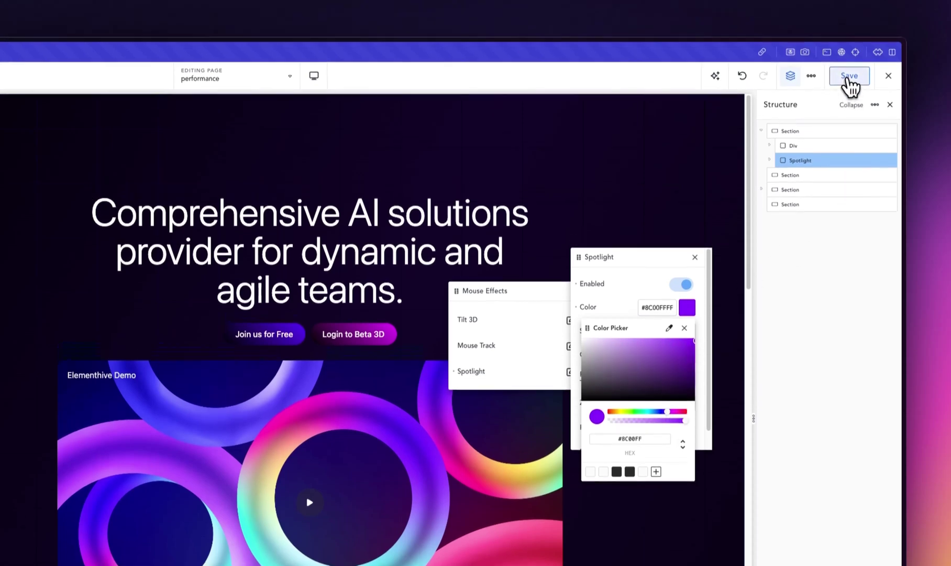
{"action": "left_click", "coordinate": [849, 56]}
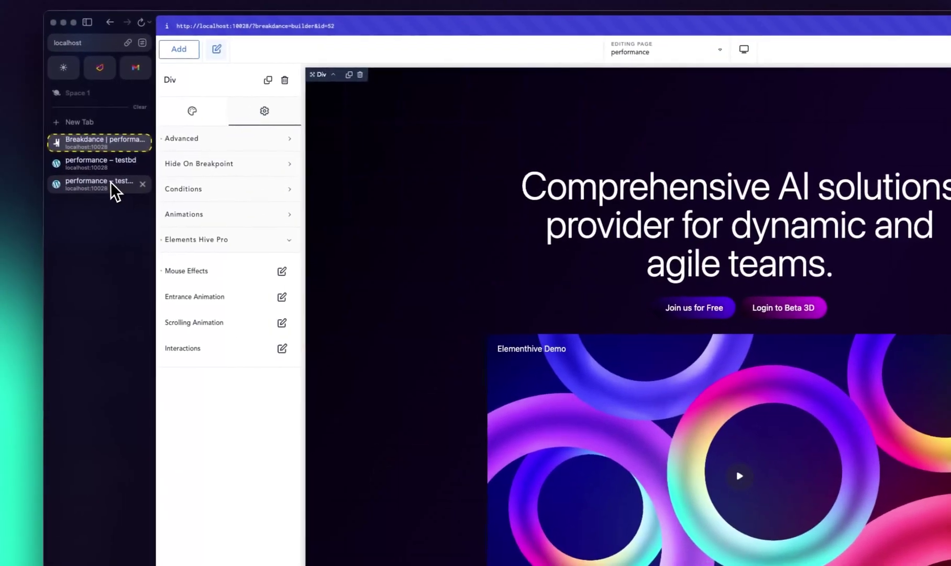
Check the live performance page, then return to the editor and select the Spotlight Div.
{"action": "left_click", "coordinate": [111, 182]}
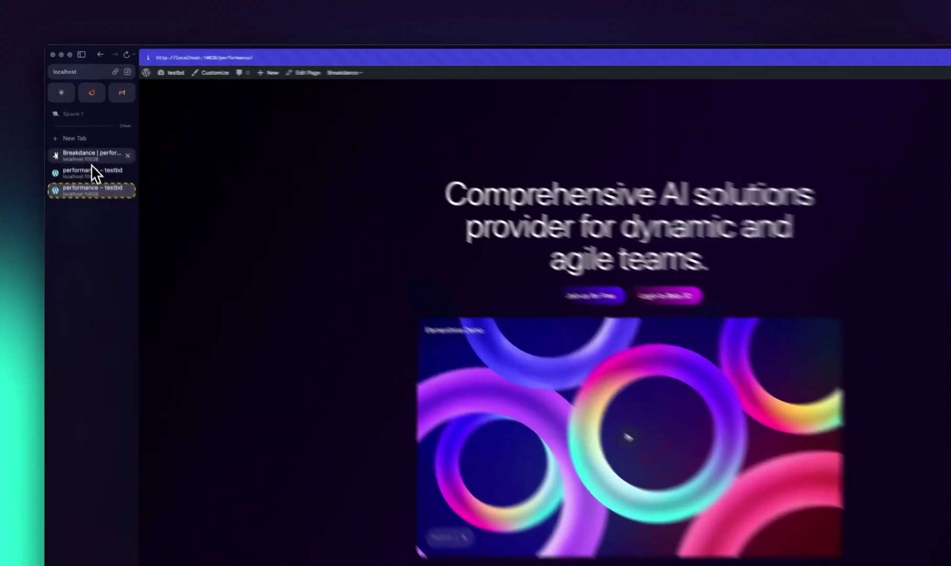
{"action": "left_click", "coordinate": [92, 157]}
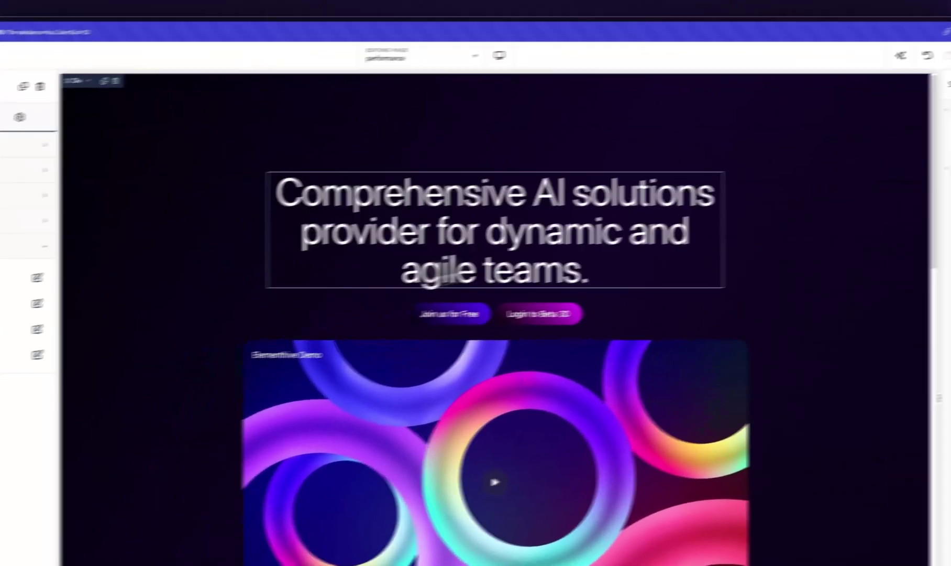
{"action": "left_click", "coordinate": [795, 165]}
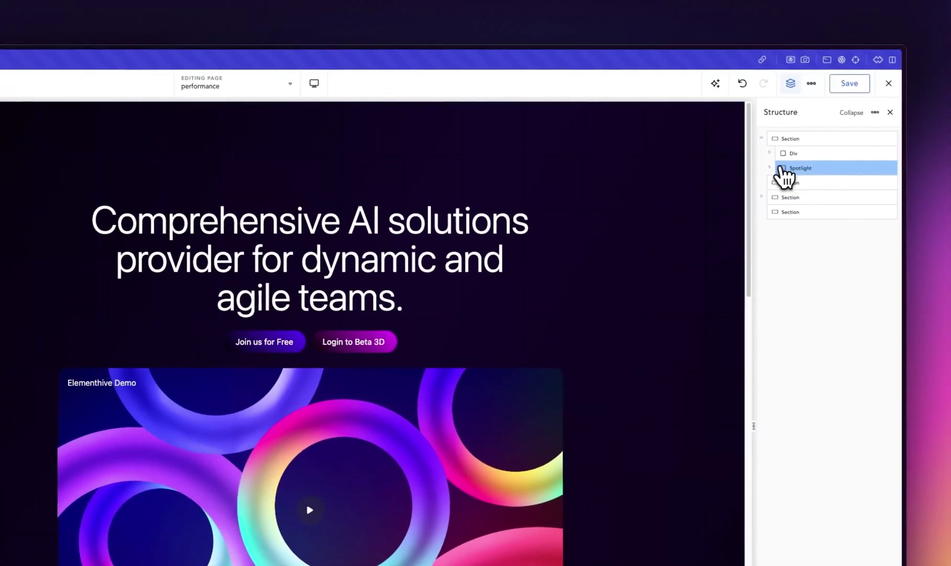
Select the Image inside the Spotlight container and open its Elements Hive Pro Spotlight mouse effect.
{"action": "left_click", "coordinate": [770, 167]}
{"action": "left_click", "coordinate": [802, 182]}
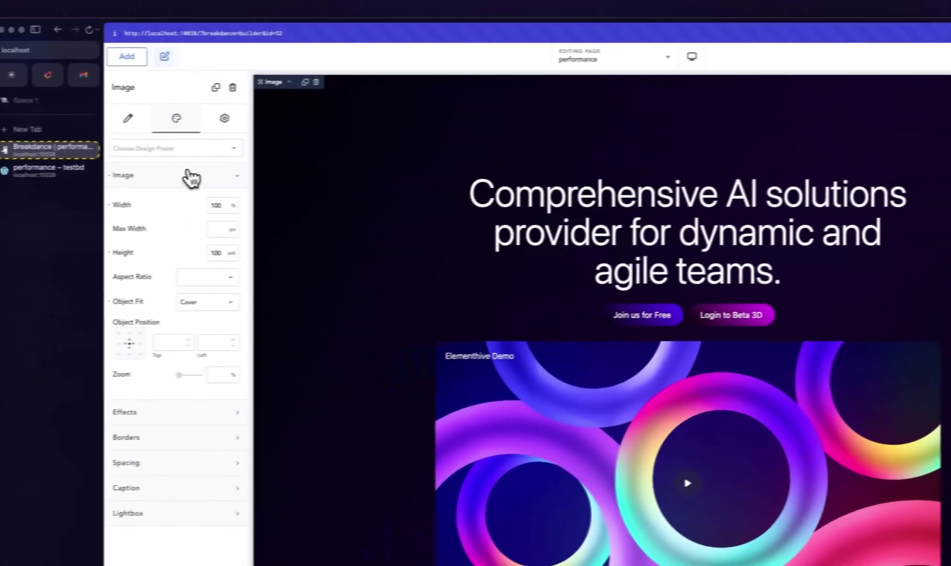
{"action": "left_click", "coordinate": [204, 177]}
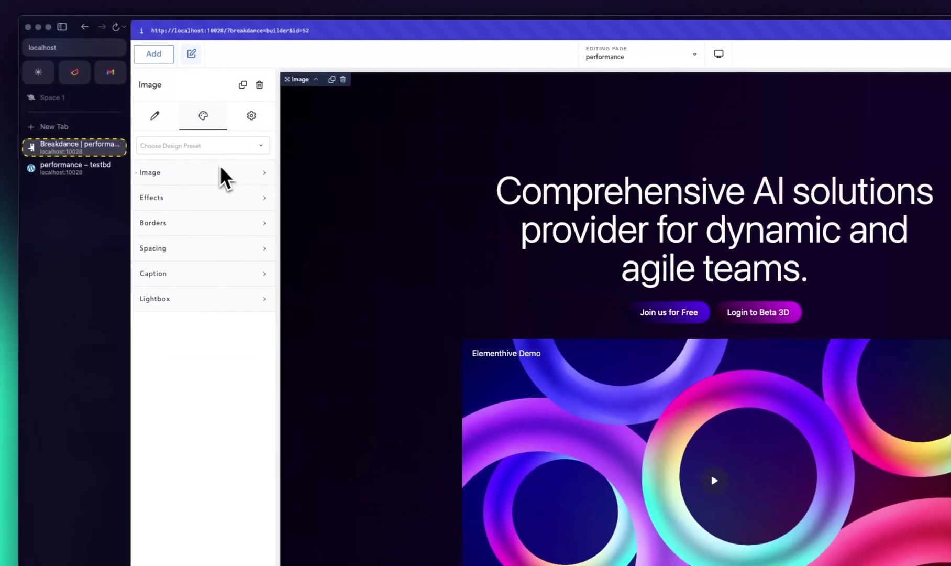
{"action": "left_click", "coordinate": [254, 112]}
{"action": "left_click", "coordinate": [210, 246]}
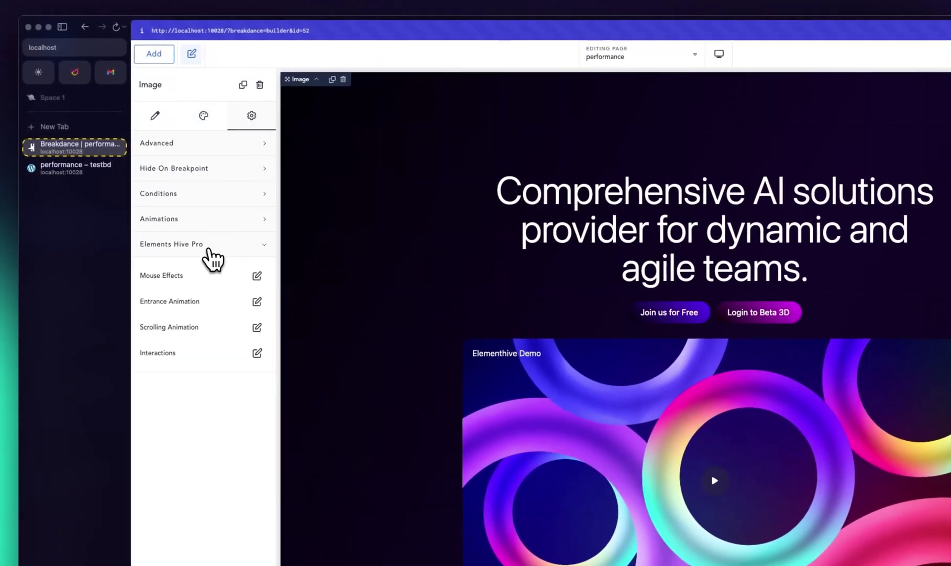
{"action": "left_click", "coordinate": [257, 276]}
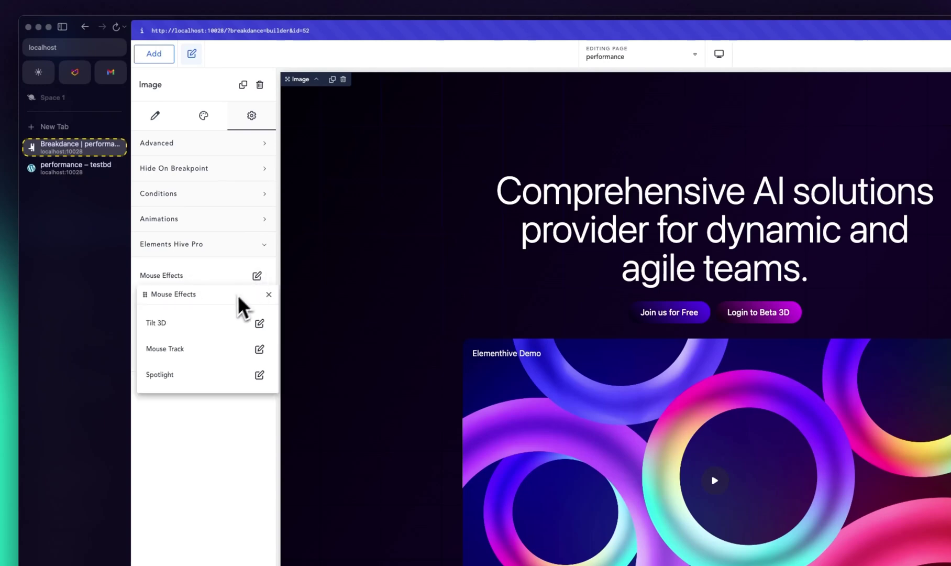
{"action": "left_click", "coordinate": [259, 374]}
Enable a white spotlight with size 500 and opacity 0.1, save, and view the live page.
{"action": "left_click", "coordinate": [274, 344]}
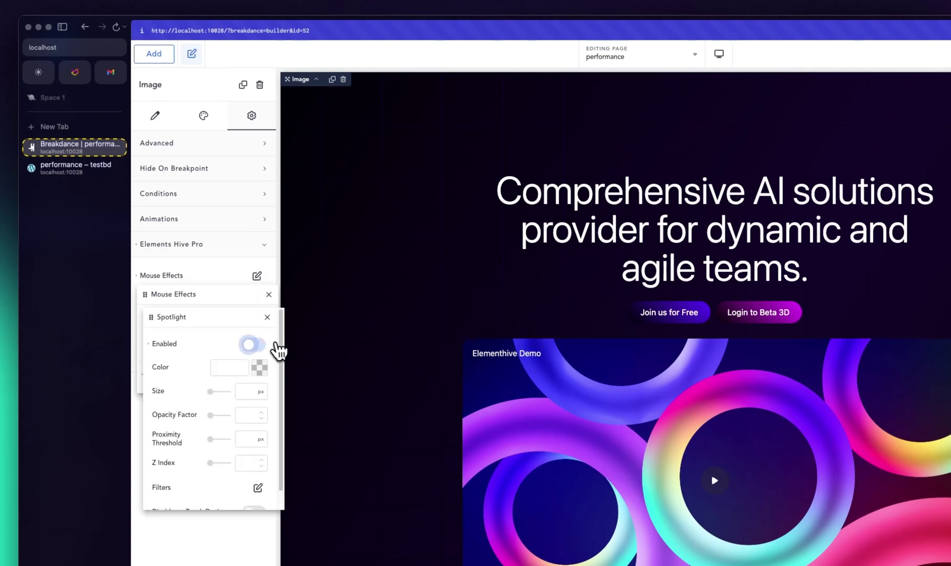
{"action": "left_click_drag", "start_coordinate": [240, 331], "coordinate": [949, 276]}
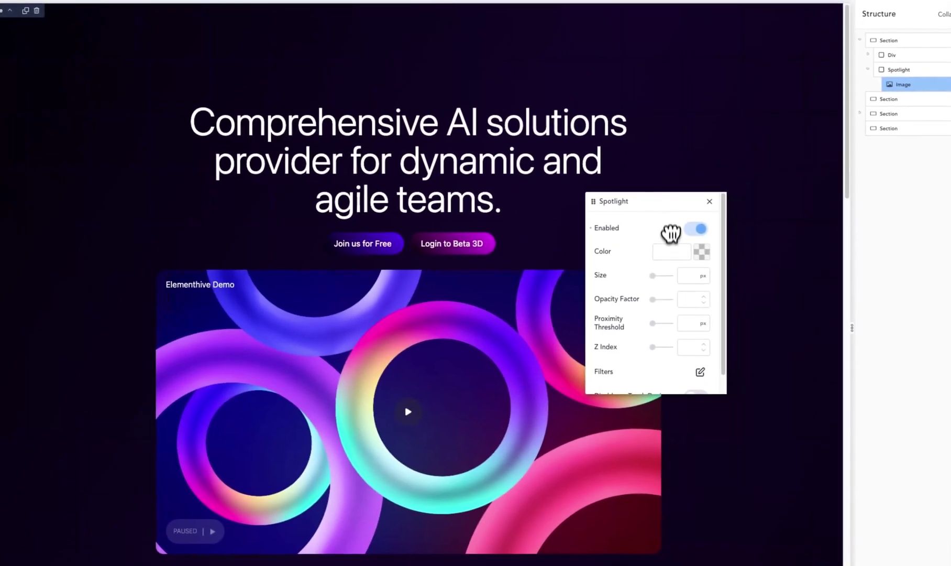
{"action": "left_click", "coordinate": [701, 252]}
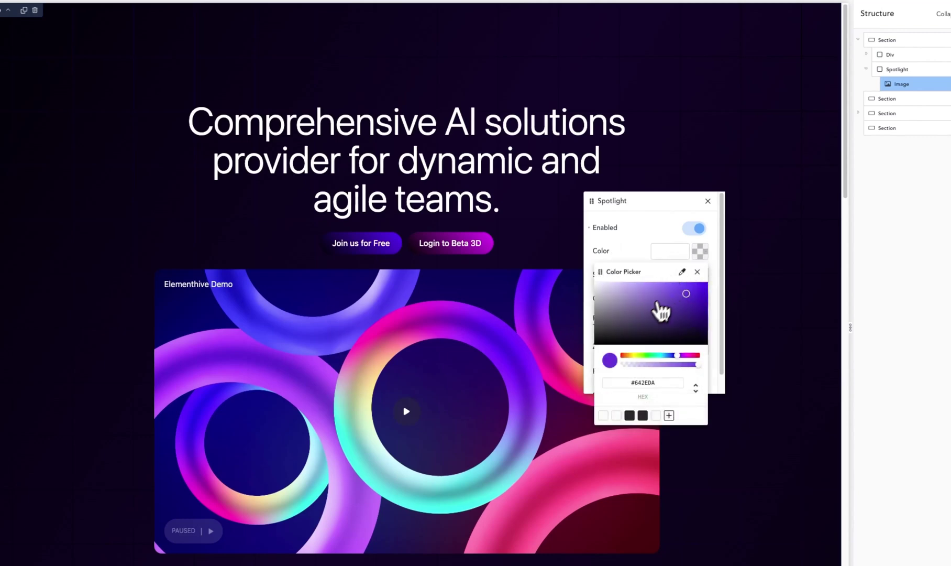
{"action": "left_click", "coordinate": [626, 249]}
{"action": "left_click", "coordinate": [686, 276]}
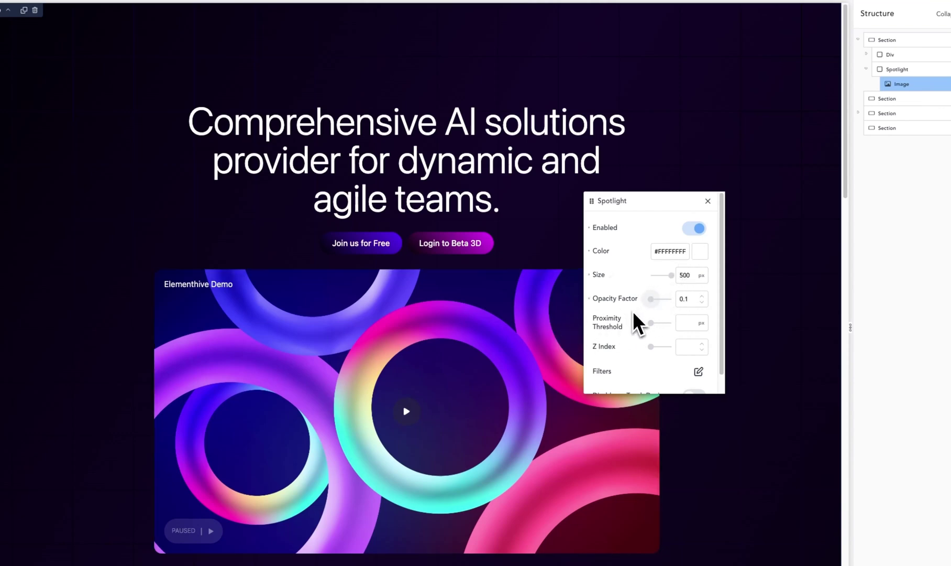
{"action": "left_click", "coordinate": [692, 324]}
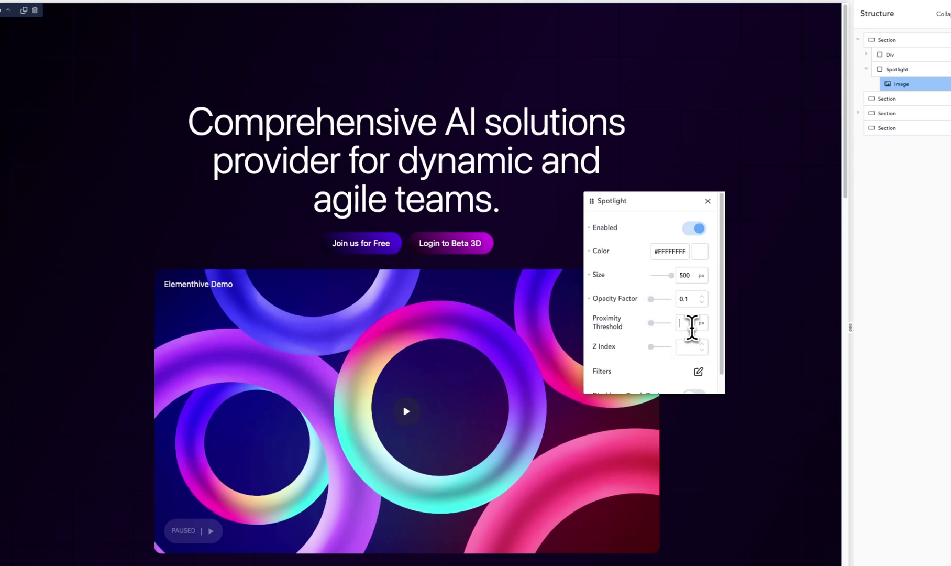
{"action": "scroll", "coordinate": [683, 337], "scroll_direction": "down", "scroll_amount": 2}
{"action": "left_click", "coordinate": [947, 1]}
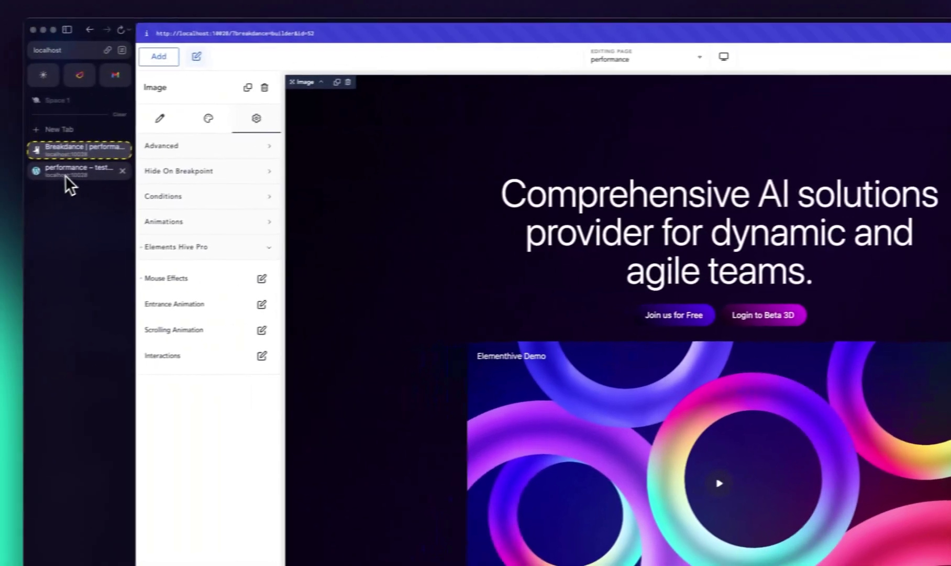
{"action": "left_click", "coordinate": [65, 176]}
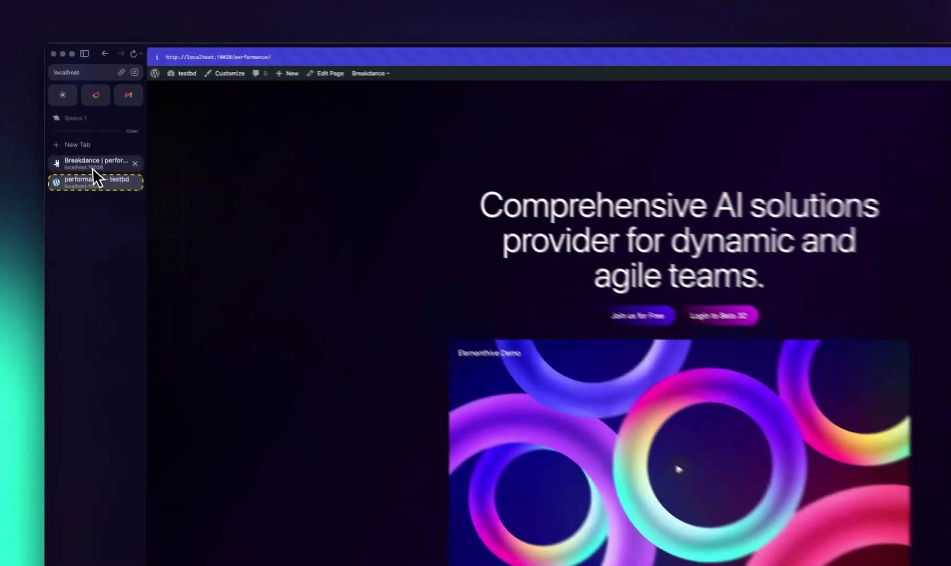
{"action": "left_click", "coordinate": [82, 132]}
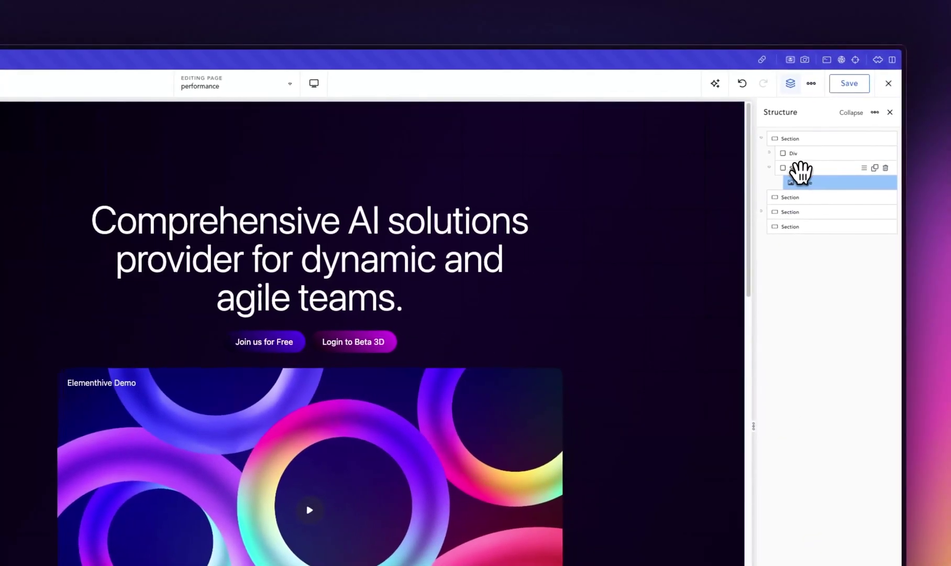
{"action": "left_click", "coordinate": [803, 167]}
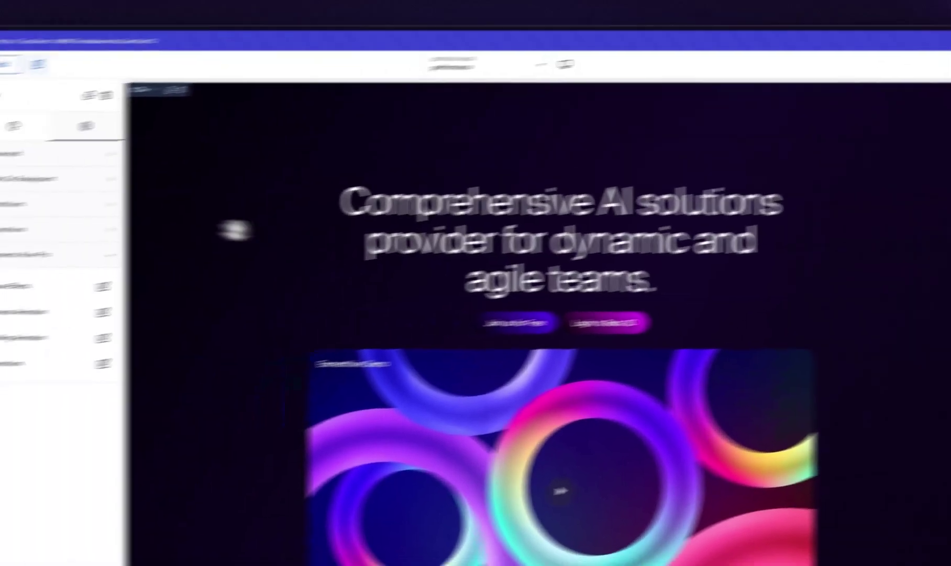
Enable a purple #8C00FFFF spotlight on the Spotlight container, adjust its size, and view it live.
{"action": "left_click", "coordinate": [258, 259]}
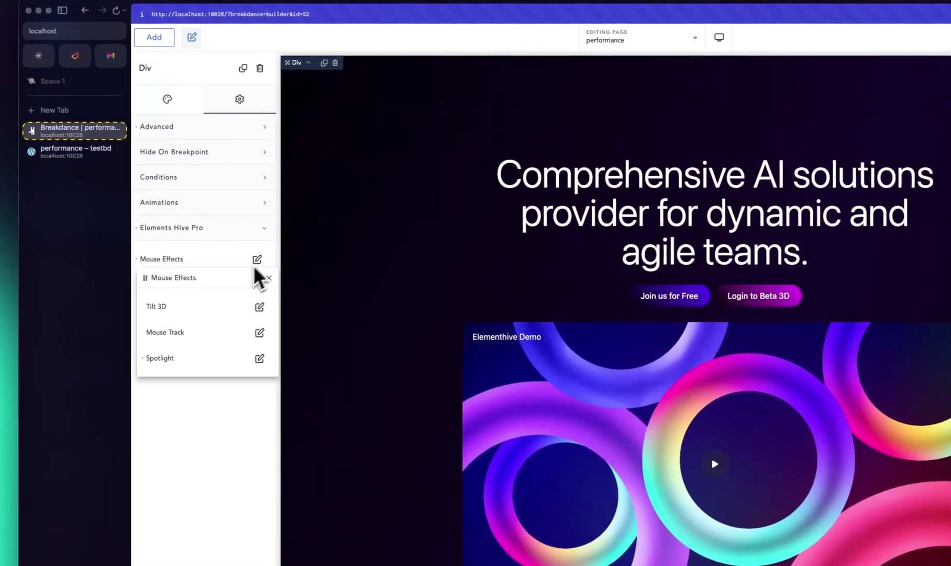
{"action": "left_click_drag", "start_coordinate": [221, 281], "coordinate": [660, 197]}
{"action": "left_click", "coordinate": [700, 273]}
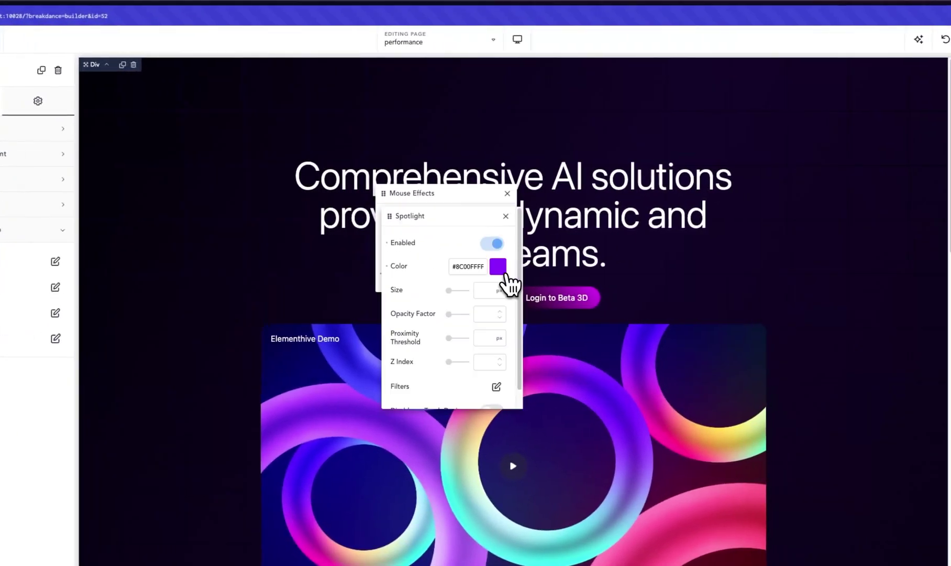
{"action": "left_click", "coordinate": [483, 289]}
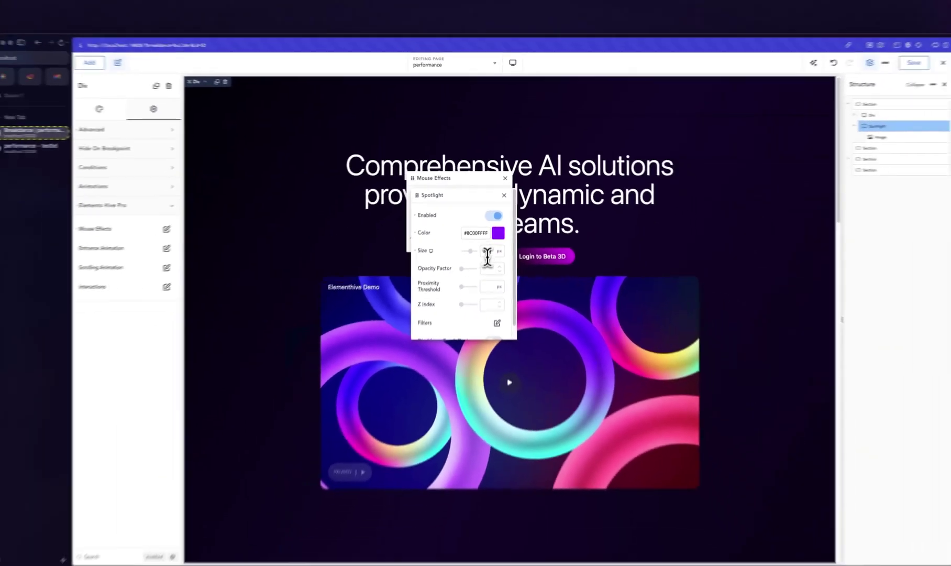
{"action": "scroll", "coordinate": [439, 366], "scroll_direction": "down", "scroll_amount": 1}
{"action": "scroll", "coordinate": [460, 288], "scroll_direction": "up", "scroll_amount": 1}
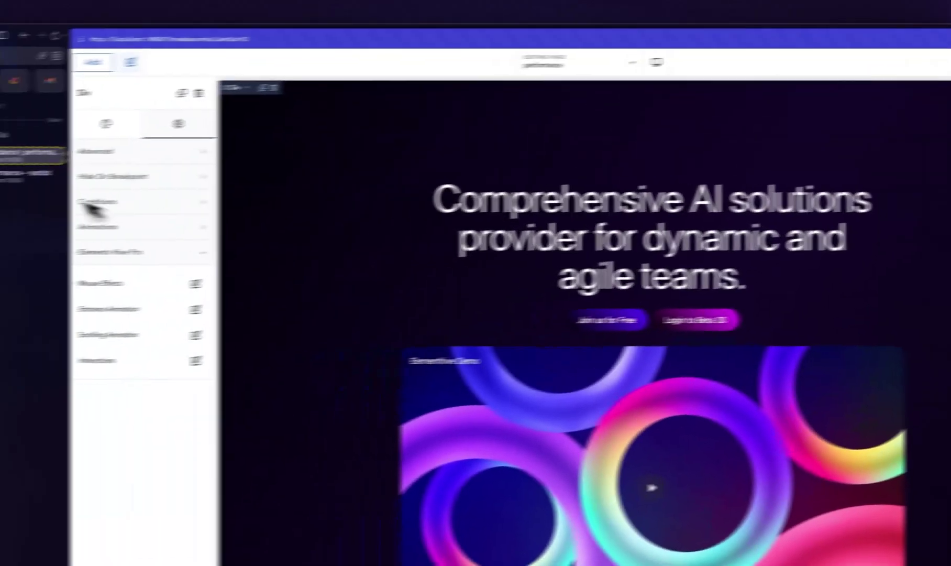
{"action": "left_click", "coordinate": [15, 157]}
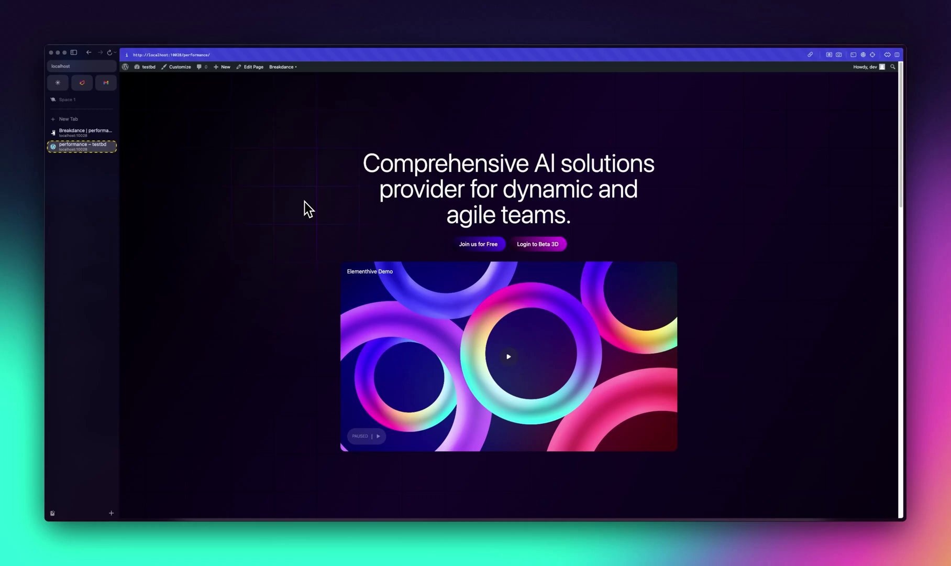
Compare the grid design in Figma with the live performance page in Arc.
{"action": "left_click", "coordinate": [499, 504]}
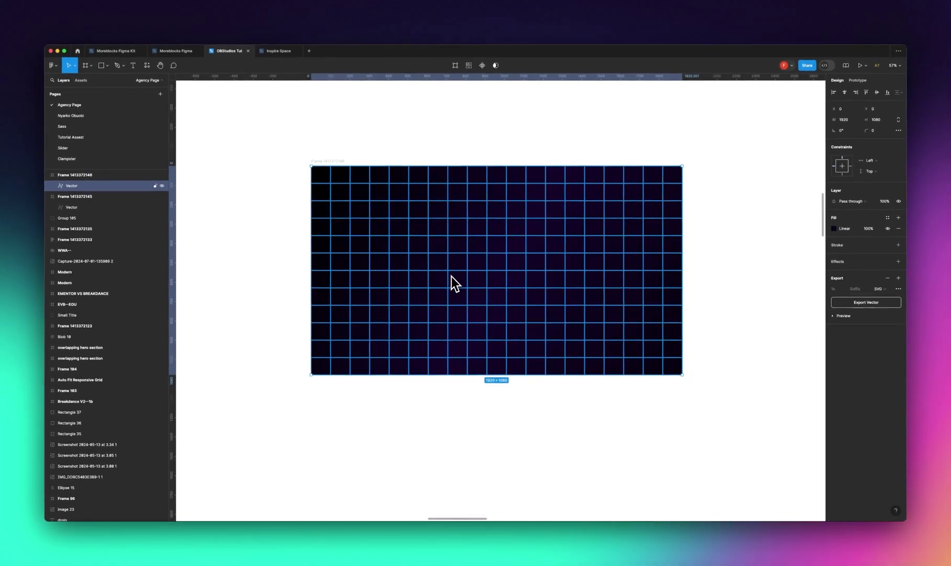
{"action": "key", "text": "super+Tab"}
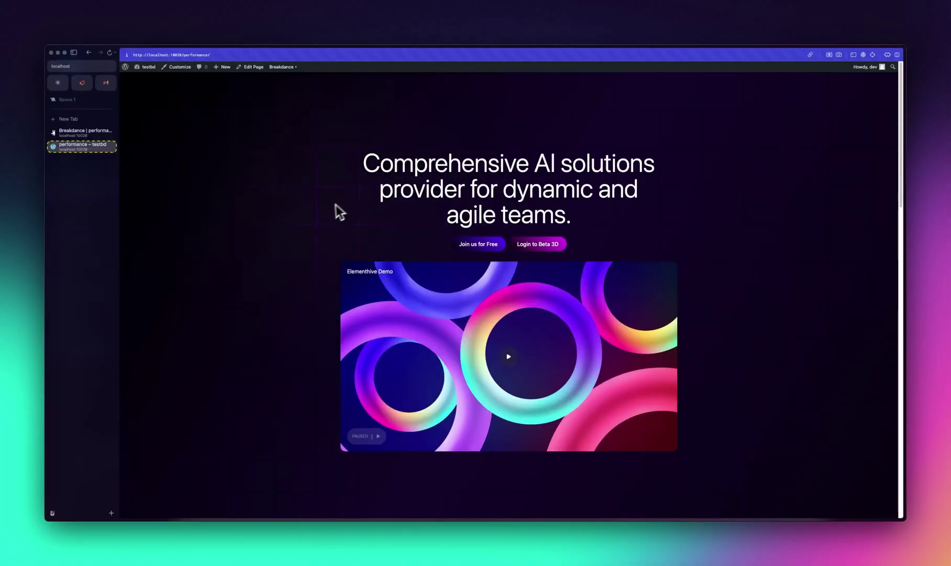